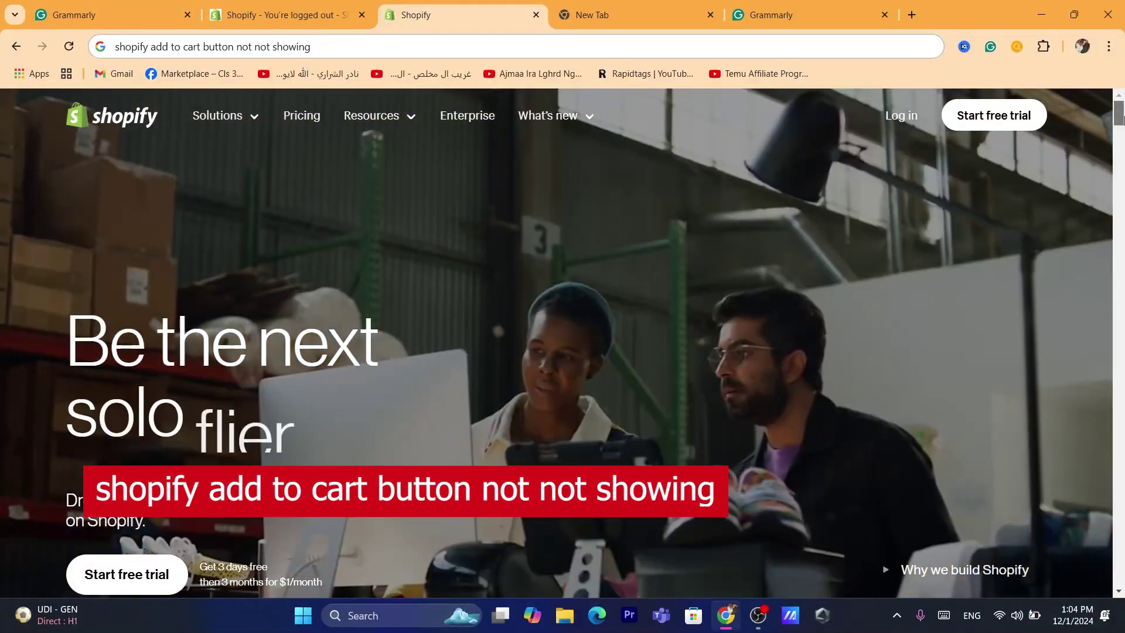
Log in to the Offmarket store admin with the store owner's account
{"action": "mouse_move", "coordinate": [1119, 101]}
{"action": "left_mouse_down"}
{"action": "mouse_move", "coordinate": [1119, 594]}
{"action": "mouse_move", "coordinate": [1102, 589]}
{"action": "mouse_move", "coordinate": [1119, 574]}
{"action": "mouse_move", "coordinate": [1111, 179]}
{"action": "mouse_move", "coordinate": [1120, 120]}
{"action": "left_mouse_up"}
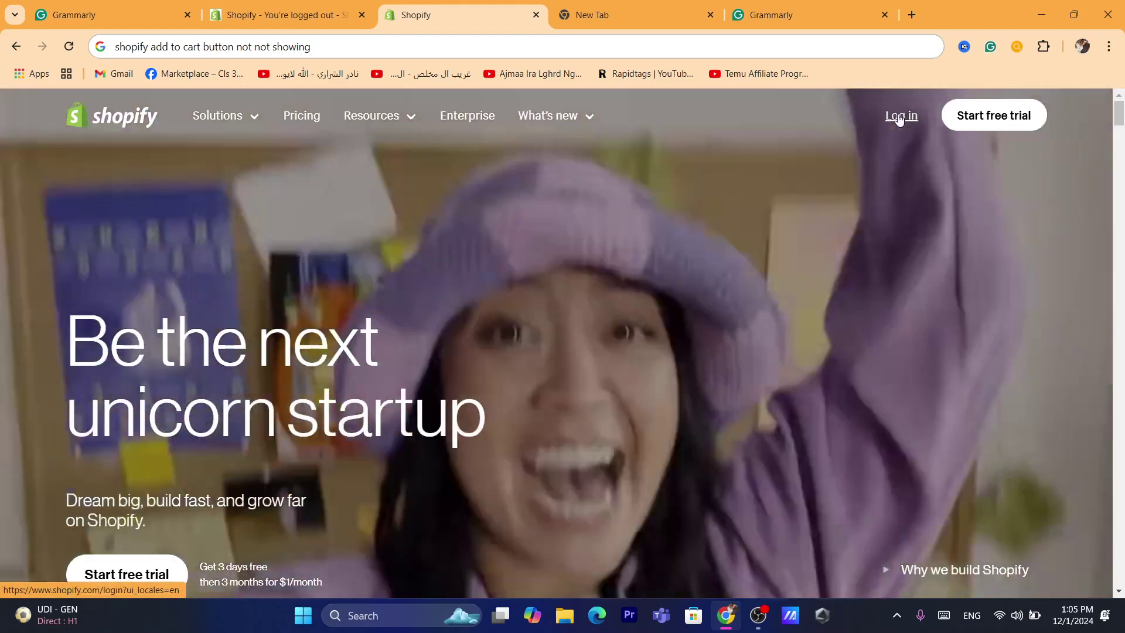
{"action": "left_click", "coordinate": [906, 115]}
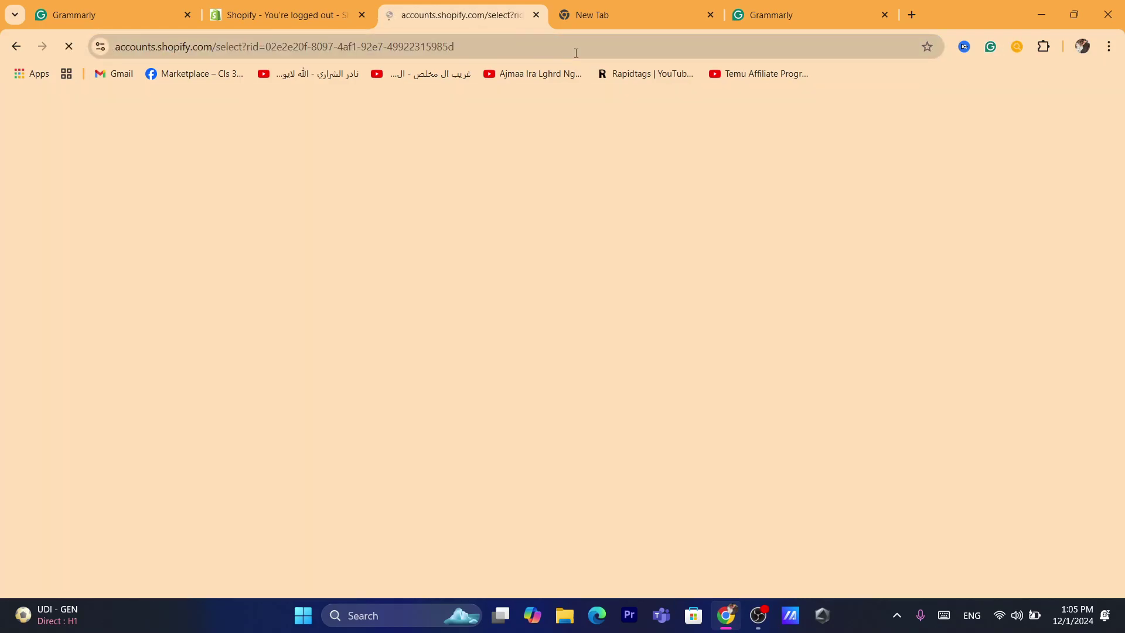
{"action": "left_click", "coordinate": [574, 47]}
{"action": "left_click", "coordinate": [501, 346]}
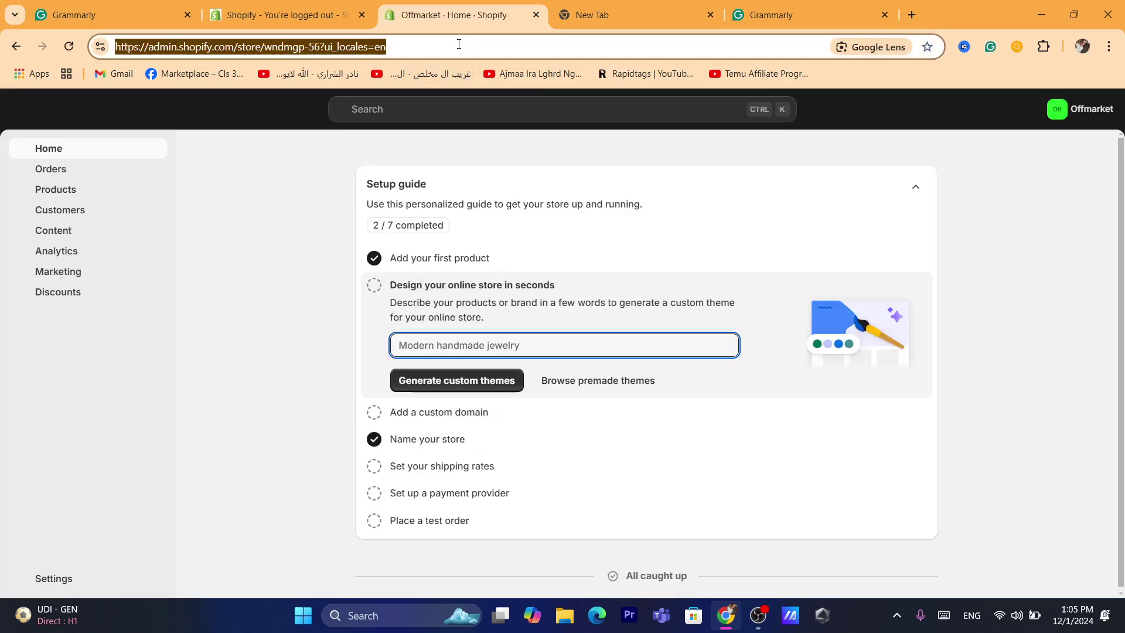
Highlight the setup guide's description on the admin Home page, then go to Settings
{"action": "triple_click", "coordinate": [485, 205]}
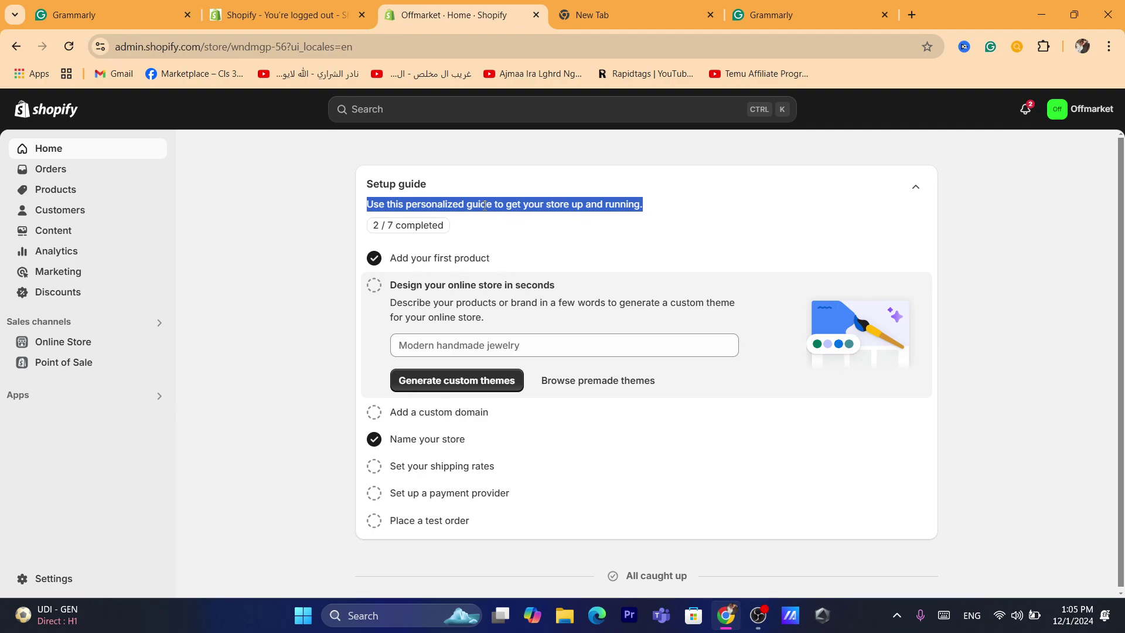
{"action": "left_click", "coordinate": [377, 199]}
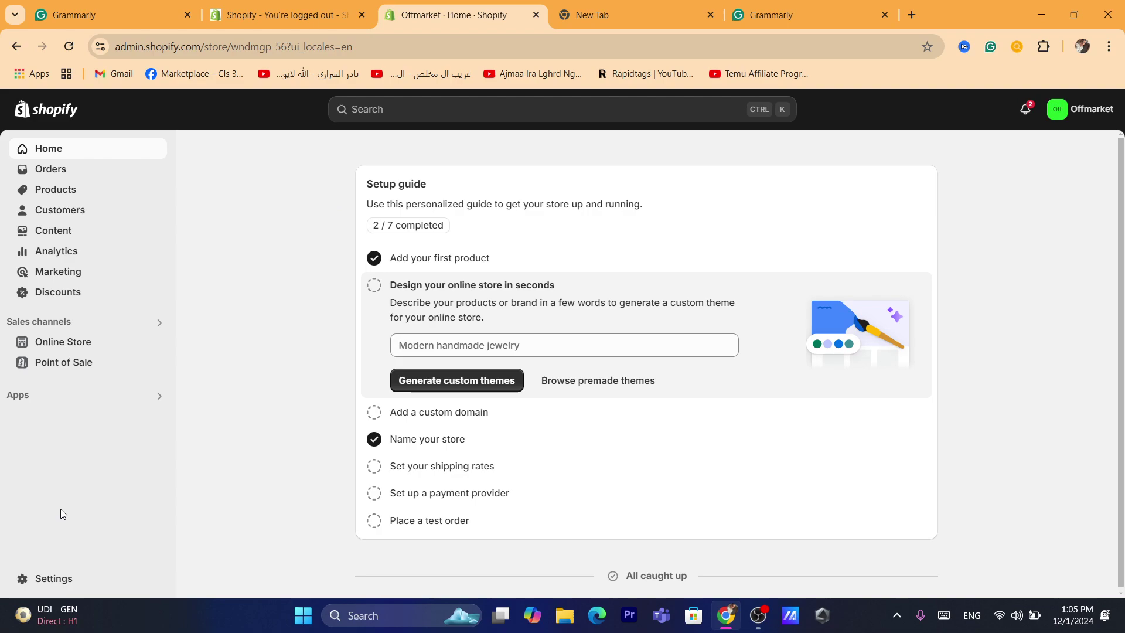
{"action": "left_click", "coordinate": [38, 586]}
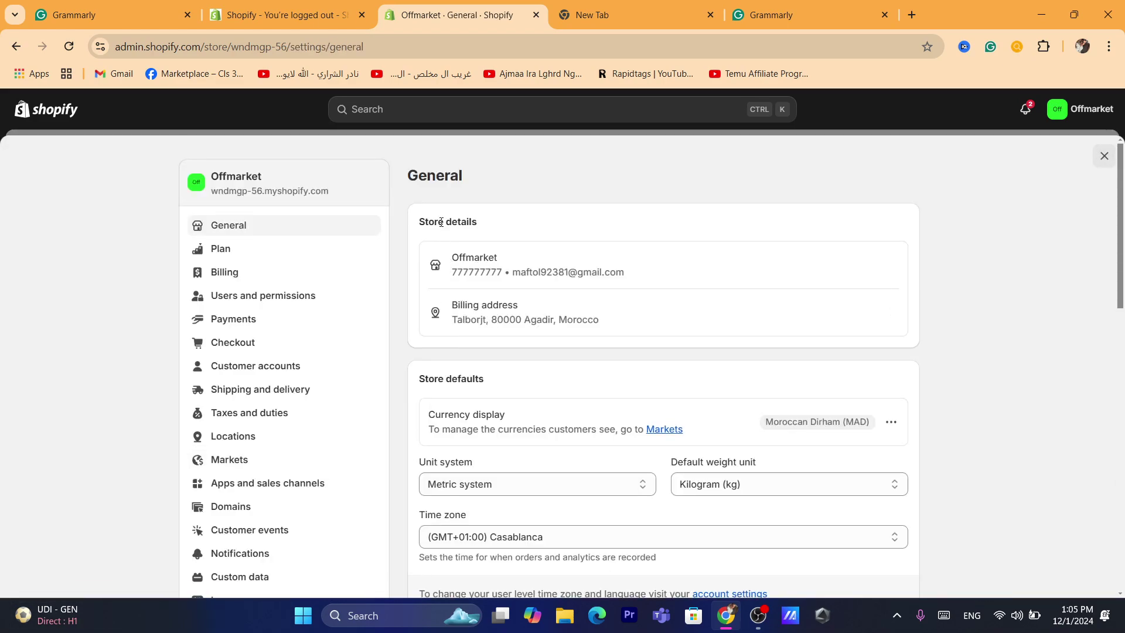
Review the General settings page, highlighting the General and Store details headings
{"action": "left_click_drag", "start_coordinate": [420, 222], "coordinate": [477, 222]}
{"action": "left_click", "coordinate": [438, 222]}
{"action": "triple_click", "coordinate": [439, 217]}
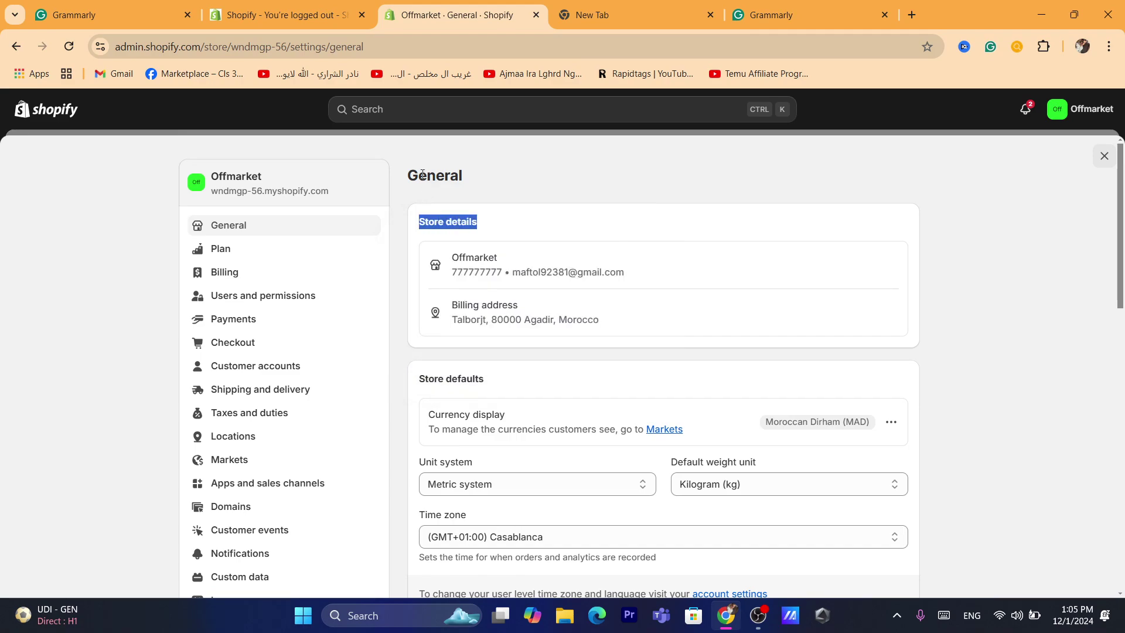
{"action": "double_click", "coordinate": [423, 175]}
{"action": "left_click", "coordinate": [442, 208]}
{"action": "triple_click", "coordinate": [451, 220]}
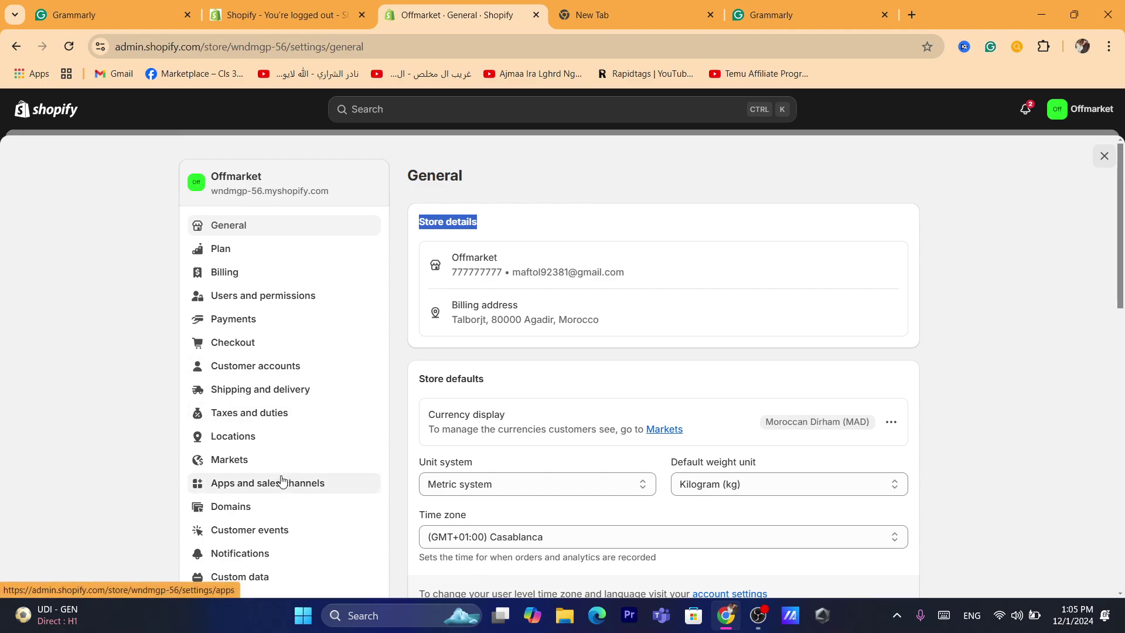
Open Apps and sales channels to check the installed Online Store, Email and Point of Sale
{"action": "left_click", "coordinate": [219, 486]}
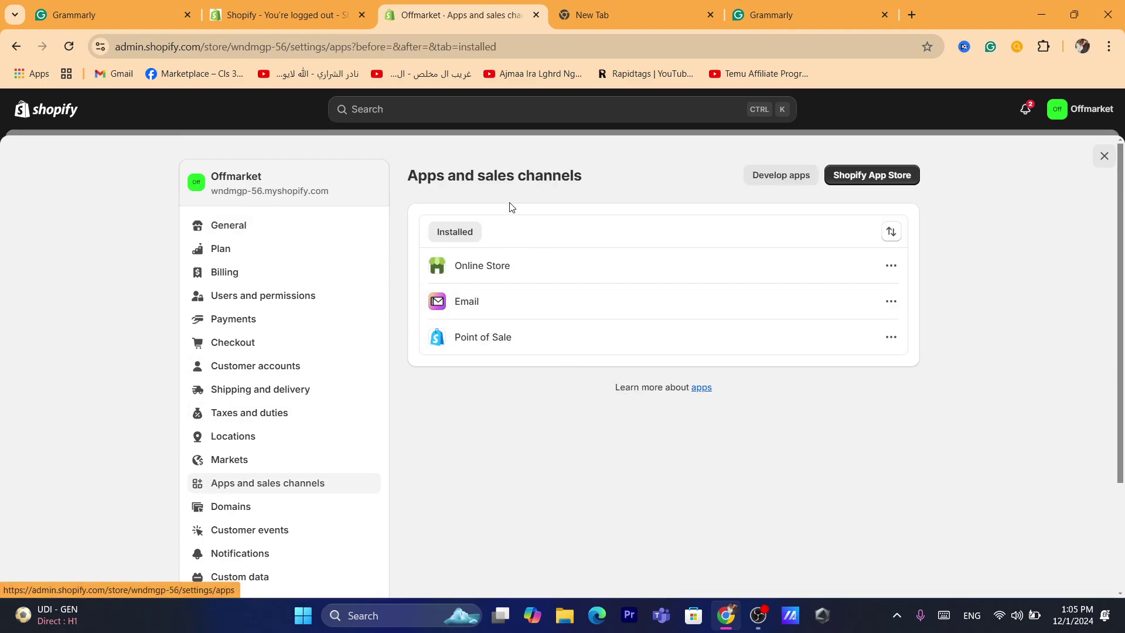
{"action": "triple_click", "coordinate": [500, 173]}
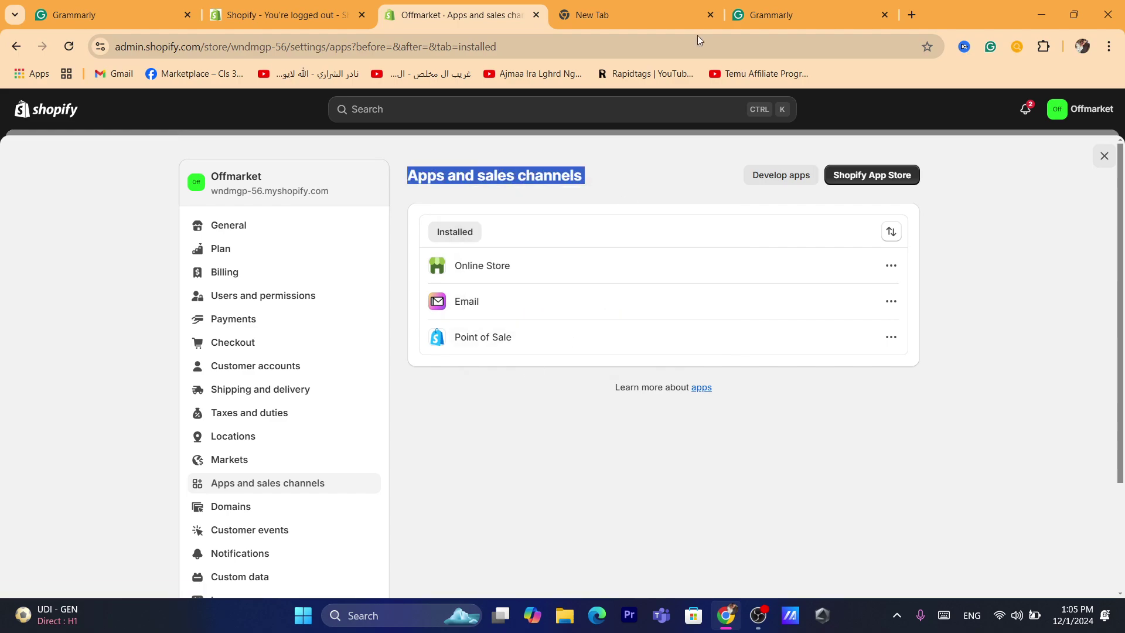
{"action": "mouse_move", "coordinate": [762, 4]}
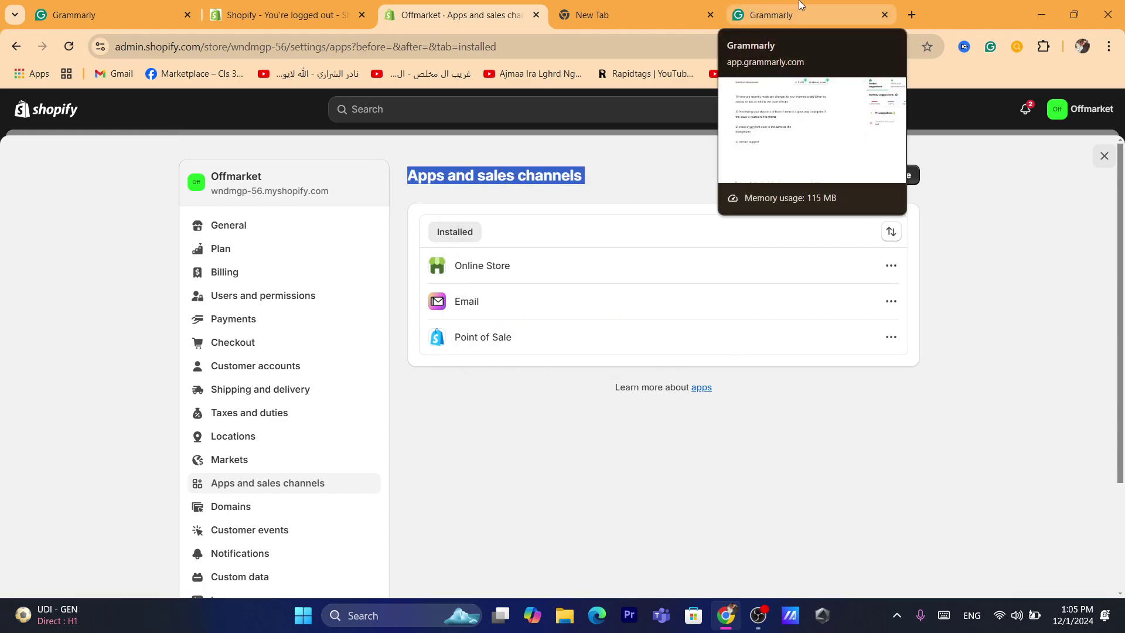
{"action": "left_click", "coordinate": [801, 5]}
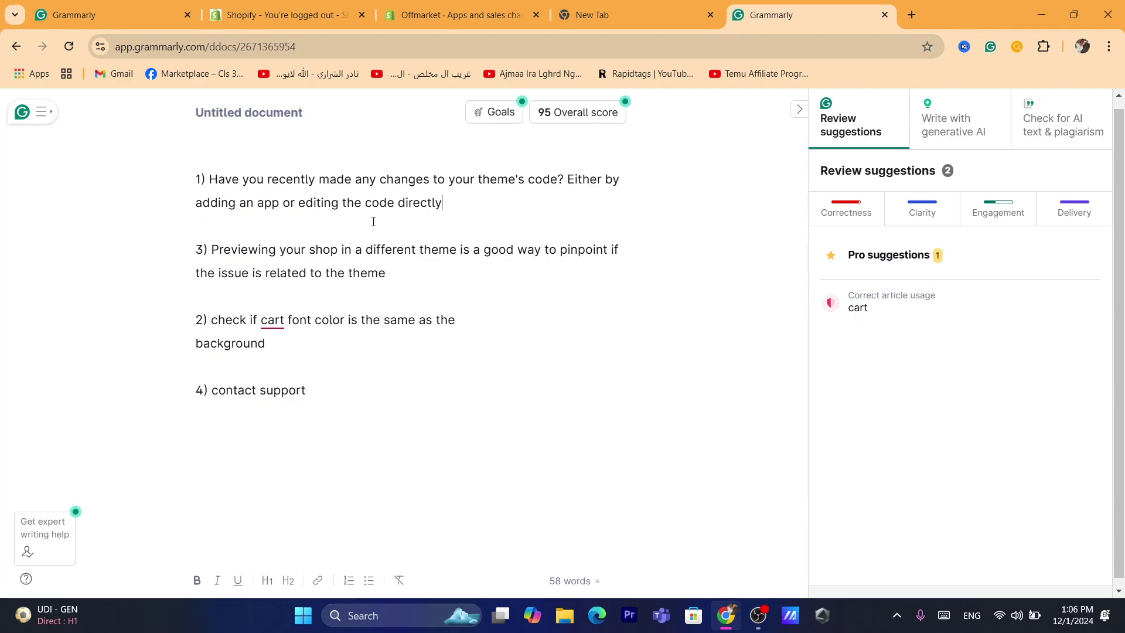
{"action": "left_click", "coordinate": [443, 203]}
{"action": "left_click", "coordinate": [463, 15]}
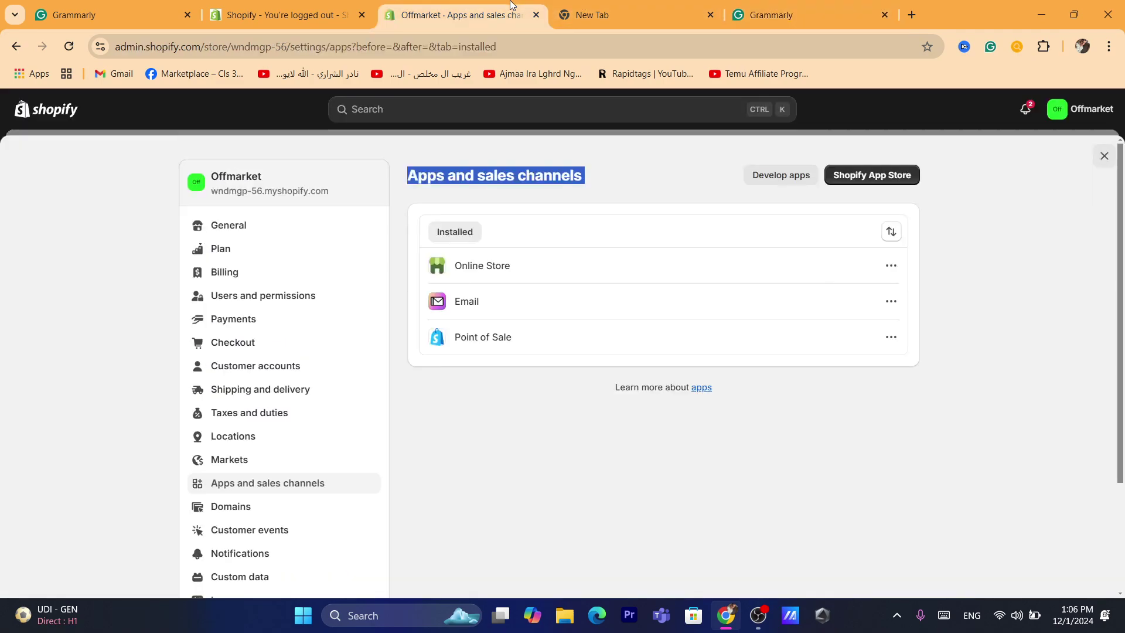
View the current Dawn 15.2.0 theme's code through Edit code, then return to Themes
{"action": "left_click", "coordinate": [1105, 156]}
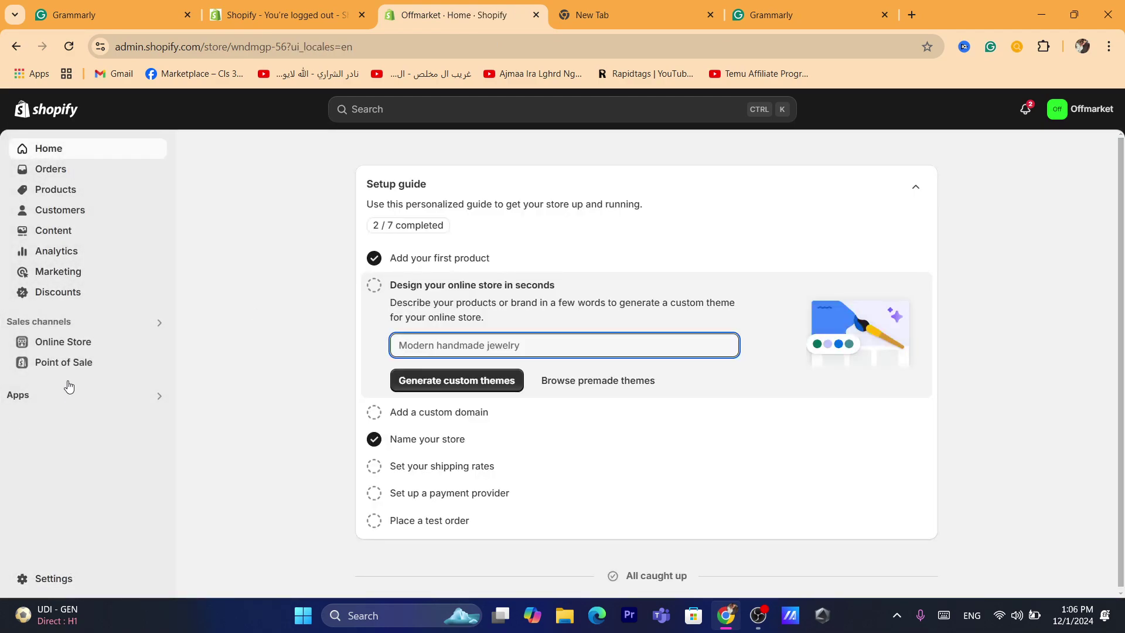
{"action": "left_click", "coordinate": [63, 344]}
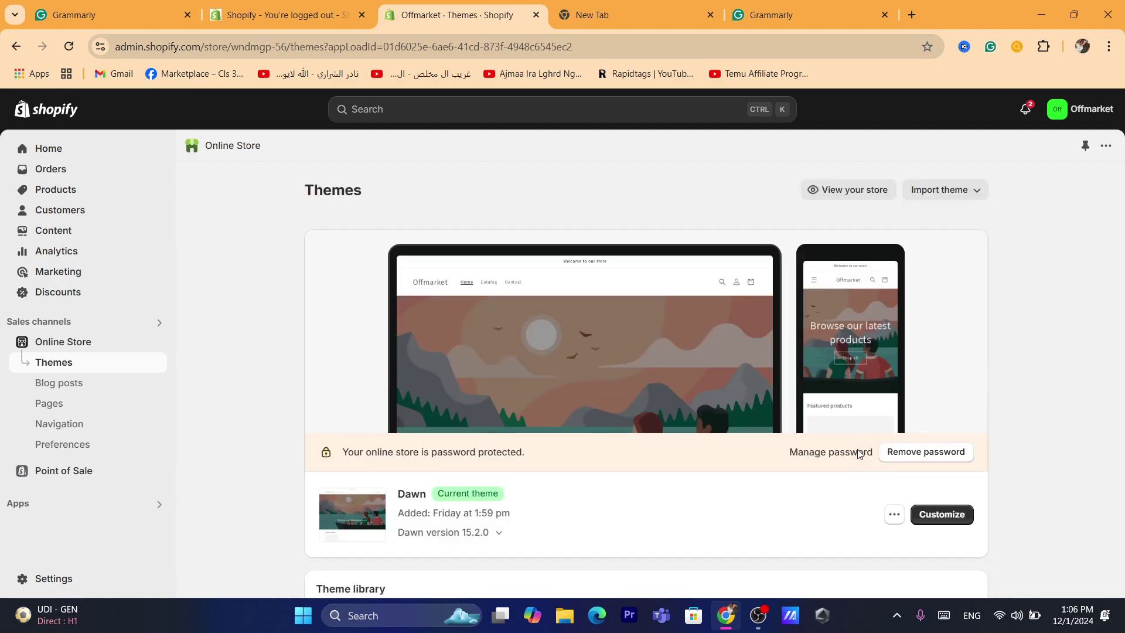
{"action": "left_click", "coordinate": [896, 517]}
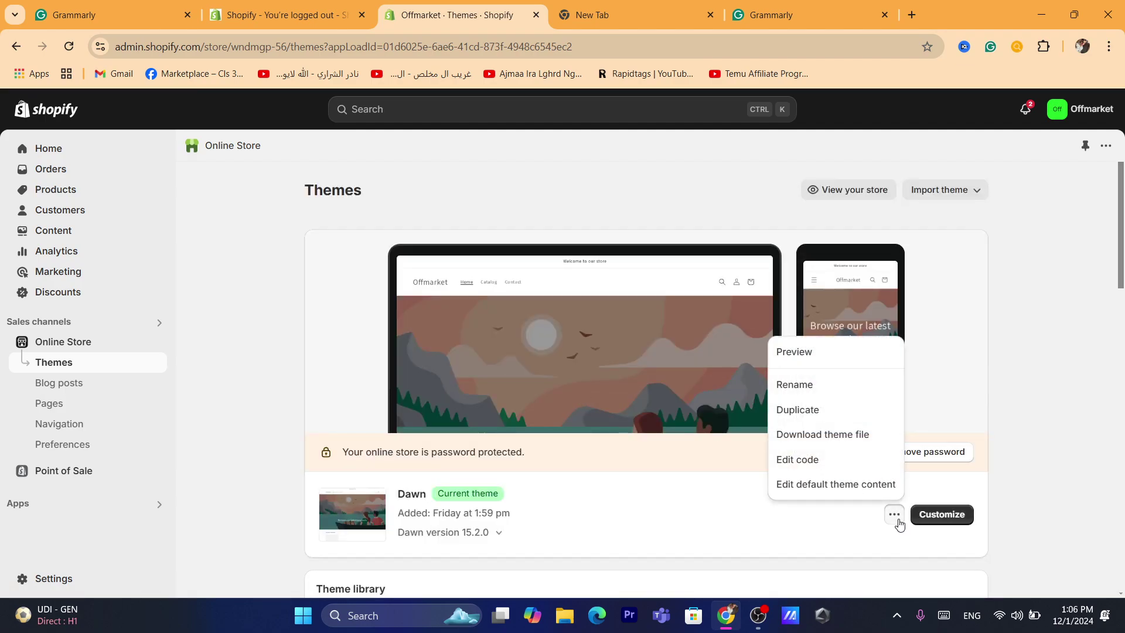
{"action": "left_click", "coordinate": [809, 459]}
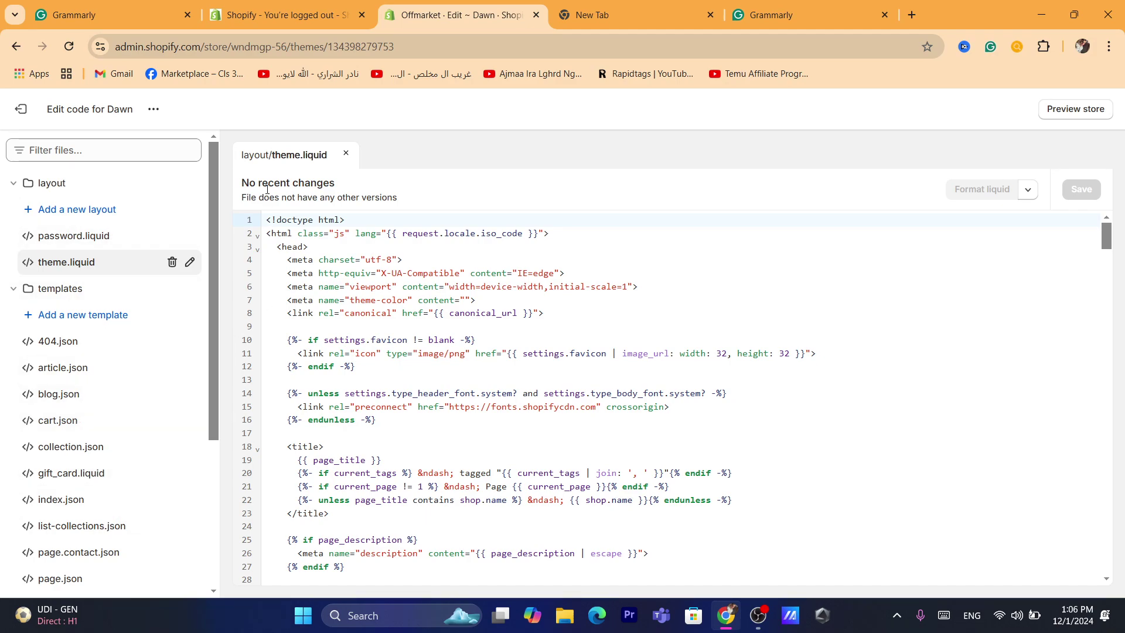
{"action": "left_click", "coordinate": [20, 109]}
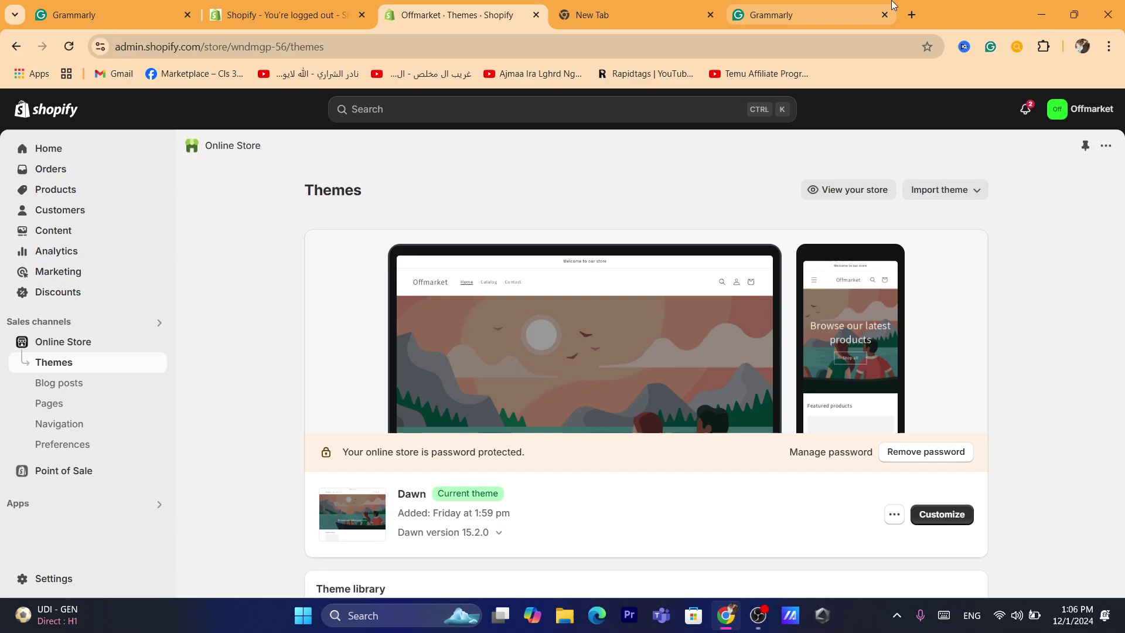
{"action": "left_click", "coordinate": [771, 14]}
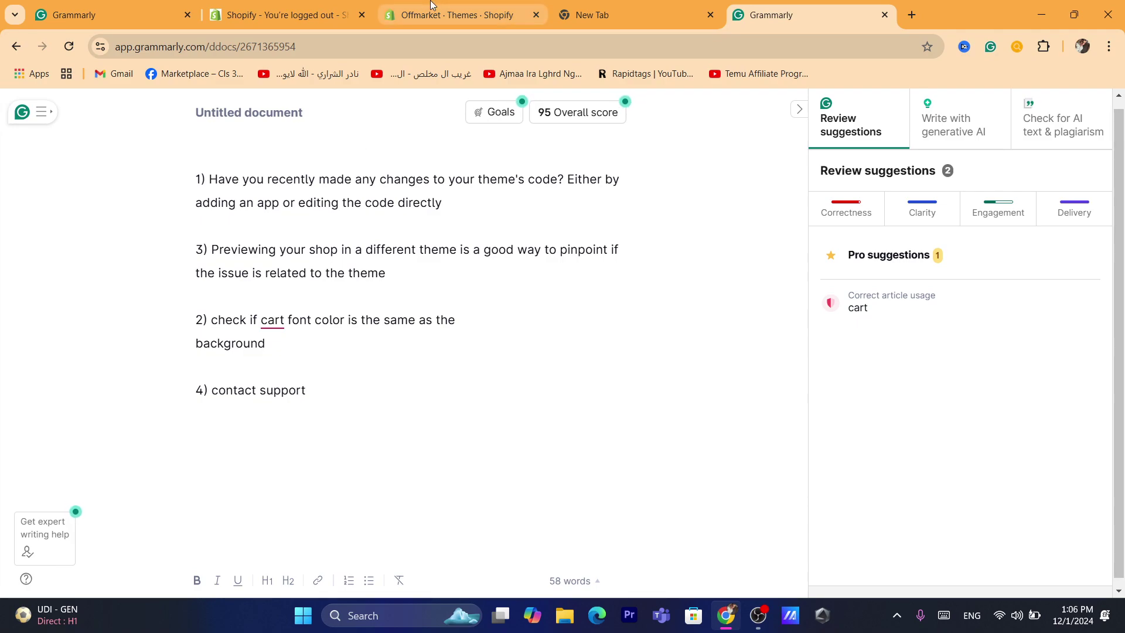
{"action": "left_click", "coordinate": [451, 15]}
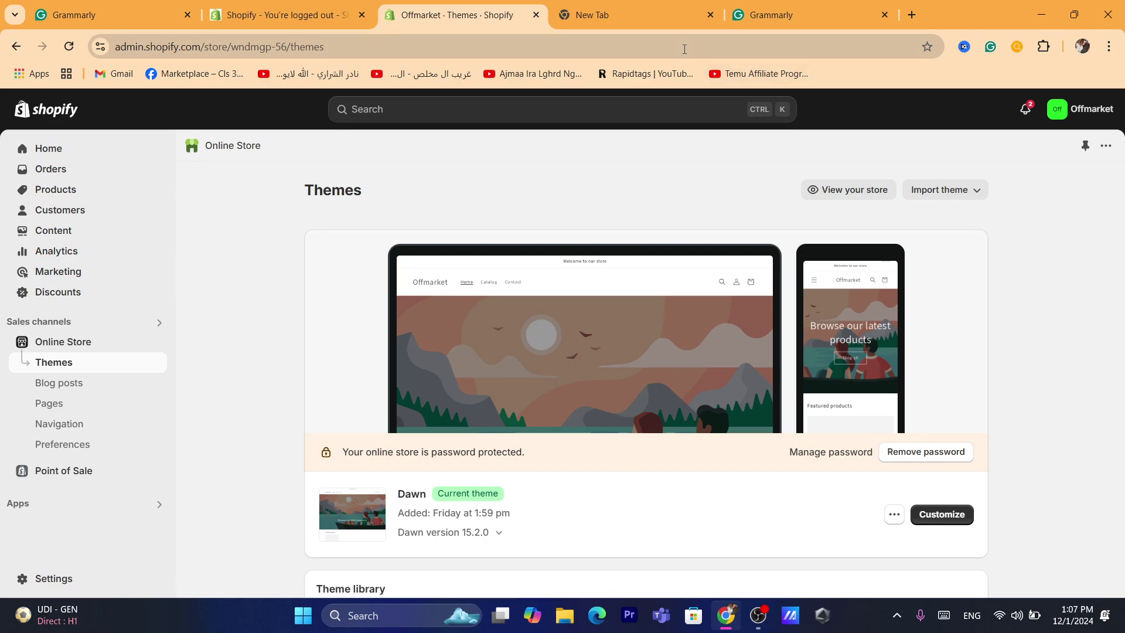
Check the troubleshooting notes and come back to the Themes page showing Dawn 15.2.0
{"action": "left_click", "coordinate": [809, 15]}
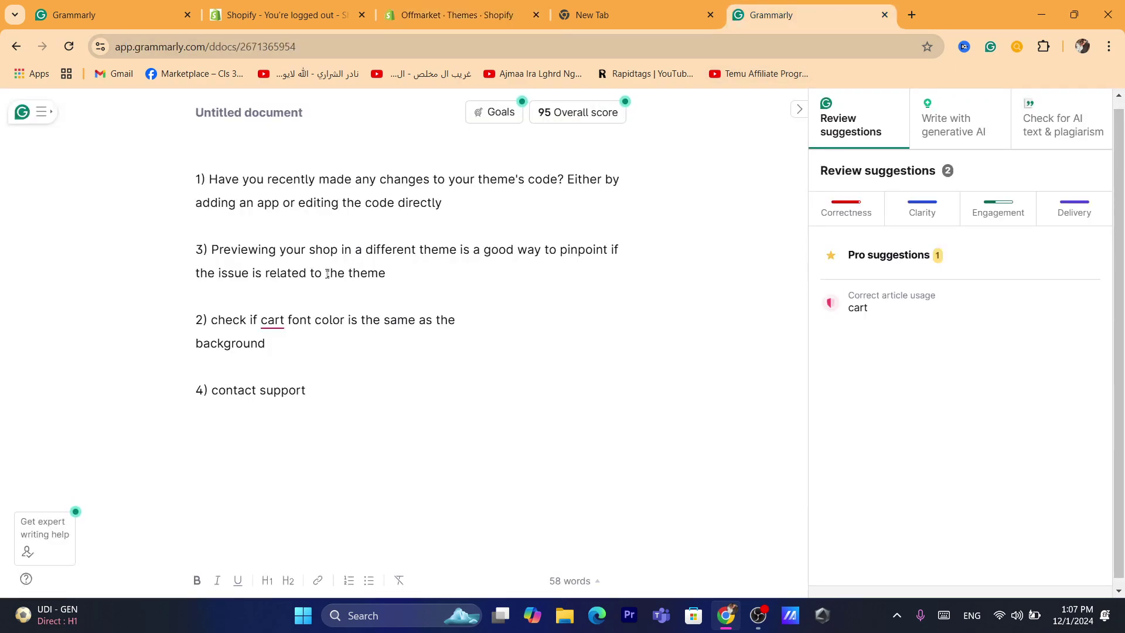
{"action": "left_click", "coordinate": [462, 7]}
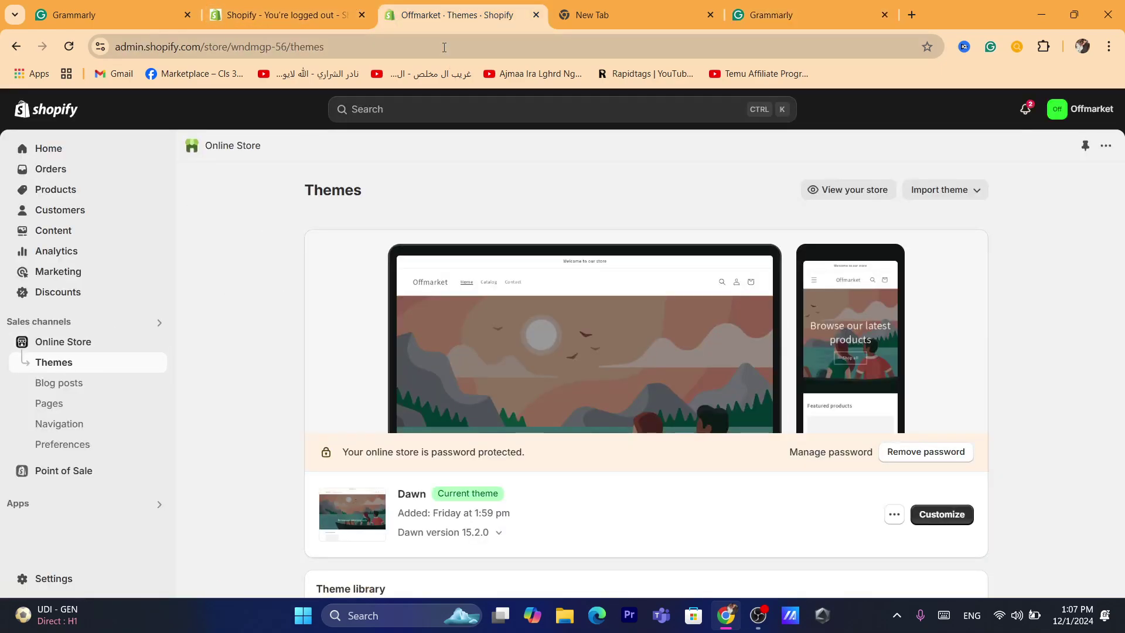
{"action": "key", "text": "ctrl+l"}
{"action": "double_click", "coordinate": [355, 186]}
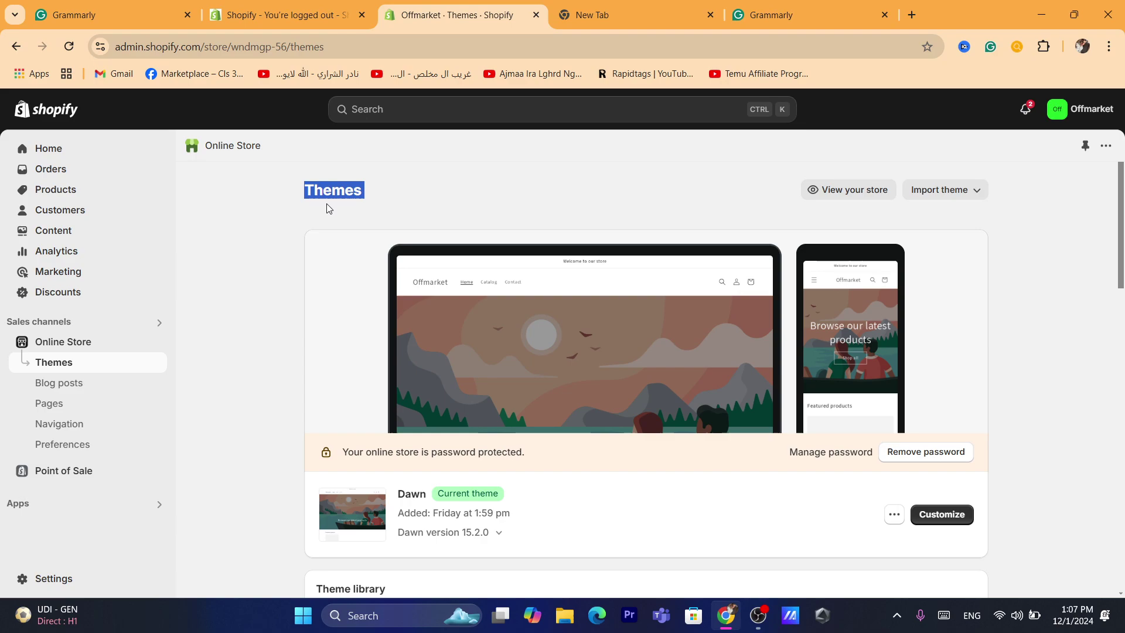
{"action": "left_click", "coordinate": [819, 5]}
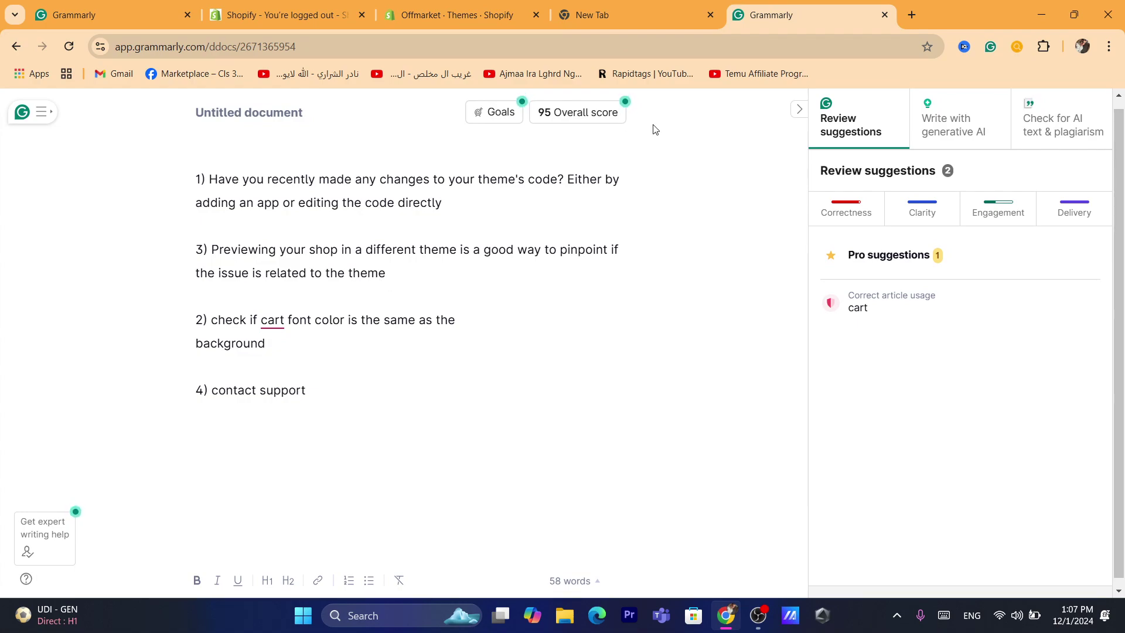
{"action": "left_click", "coordinate": [457, 14]}
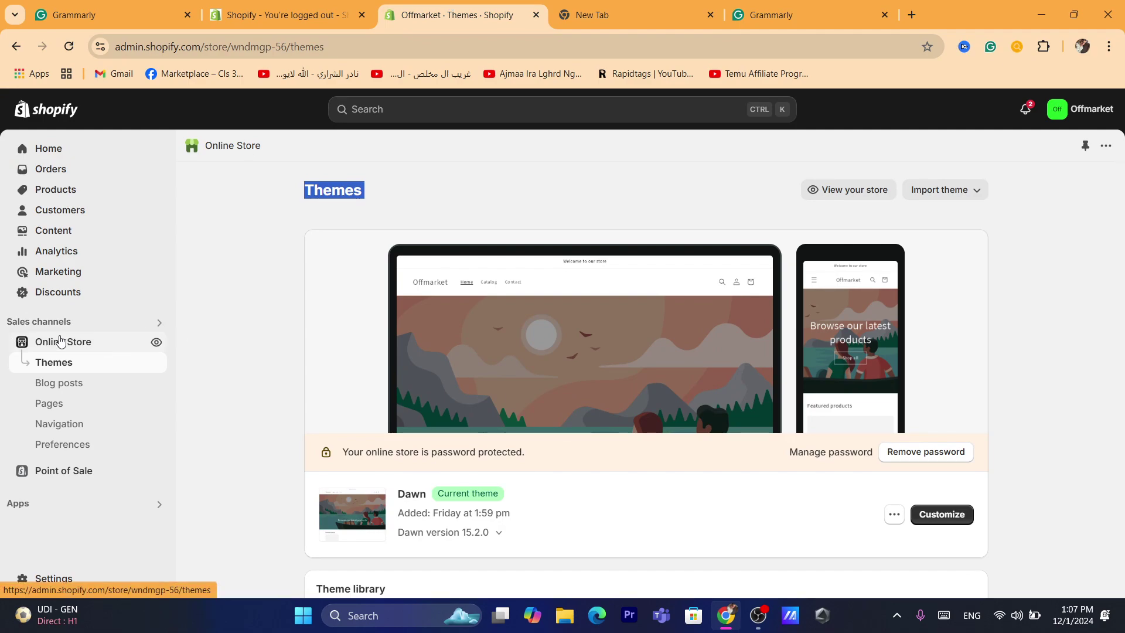
Try the free Dawn theme from Popular free themes so its draft loads in the editor
{"action": "left_click", "coordinate": [73, 349]}
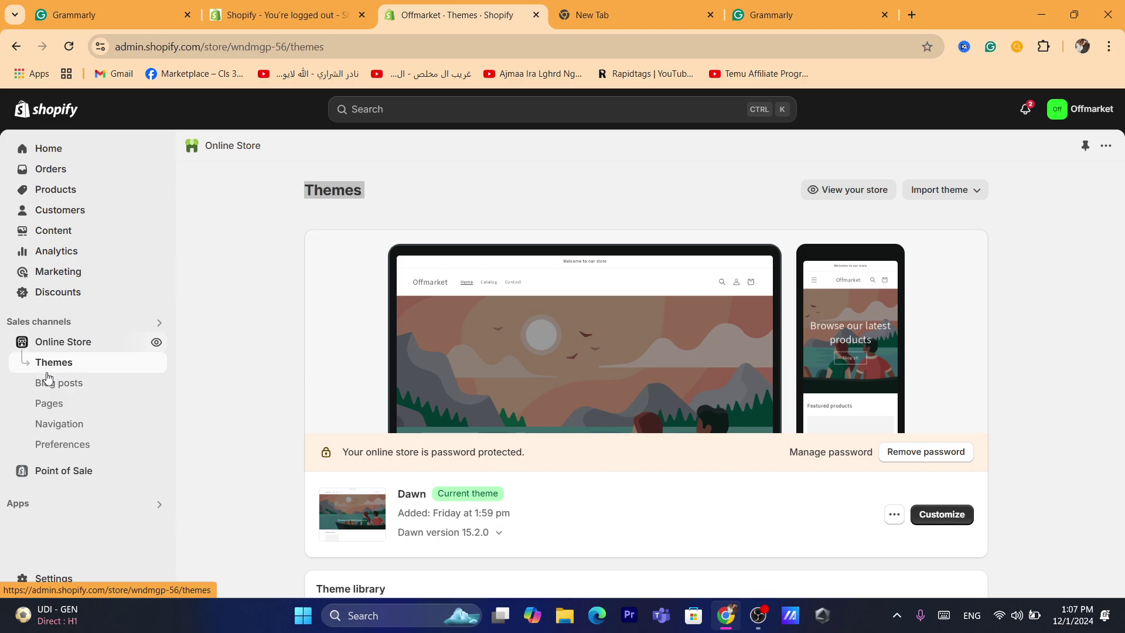
{"action": "scroll", "coordinate": [1124, 326], "scroll_direction": "down", "scroll_amount": 5}
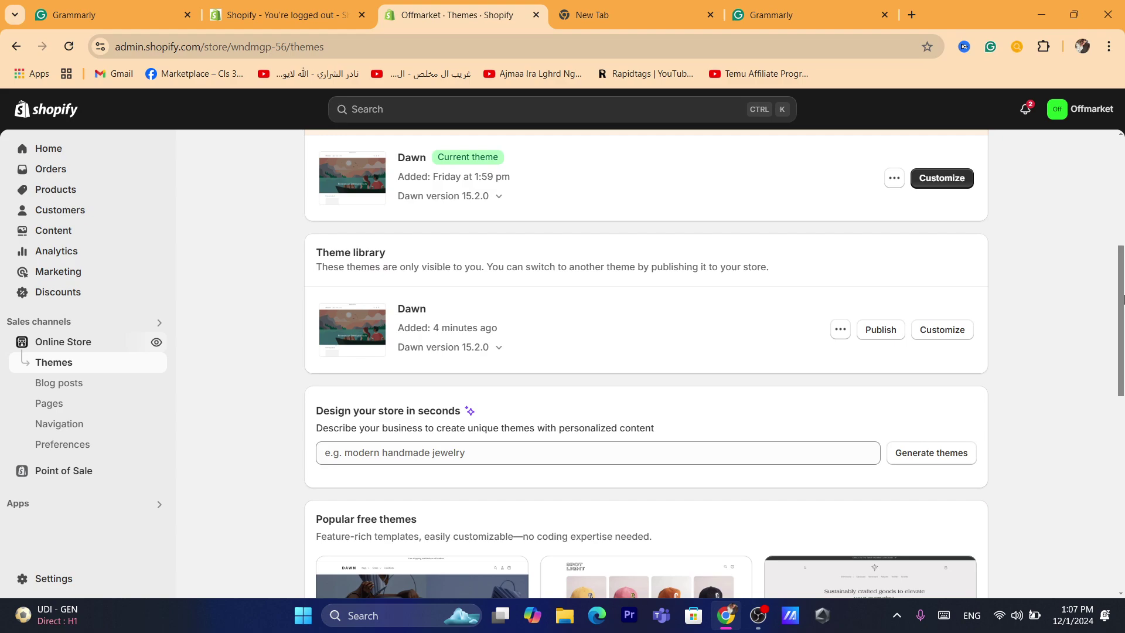
{"action": "scroll", "coordinate": [464, 313], "scroll_direction": "up", "scroll_amount": 1}
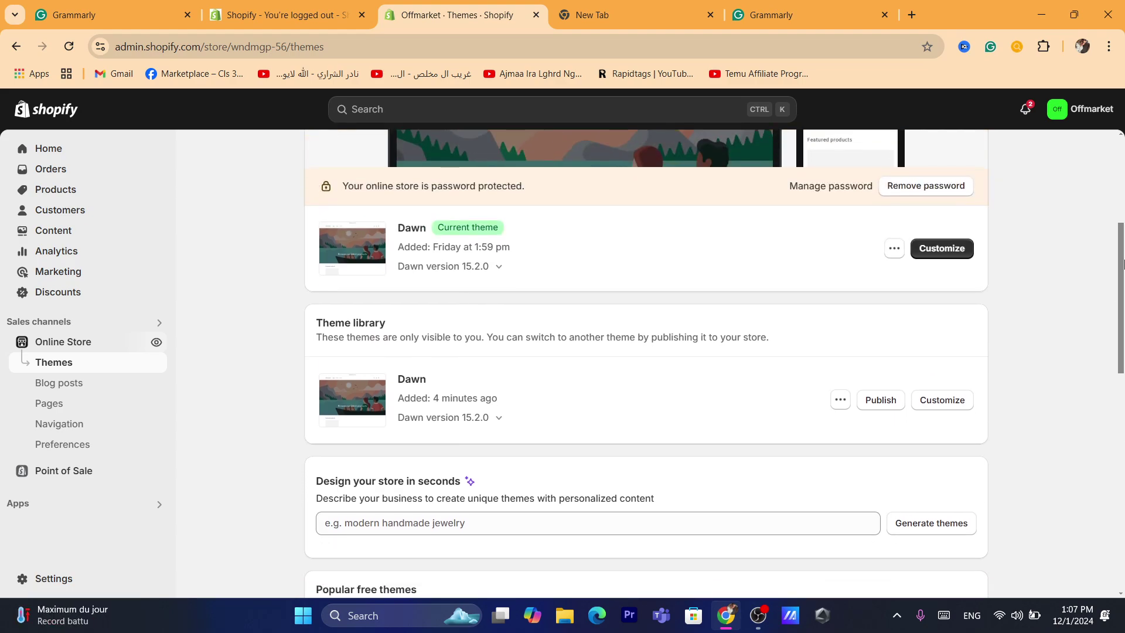
{"action": "scroll", "coordinate": [1123, 263], "scroll_direction": "down", "scroll_amount": 2}
{"action": "scroll", "coordinate": [479, 304], "scroll_direction": "up", "scroll_amount": 2}
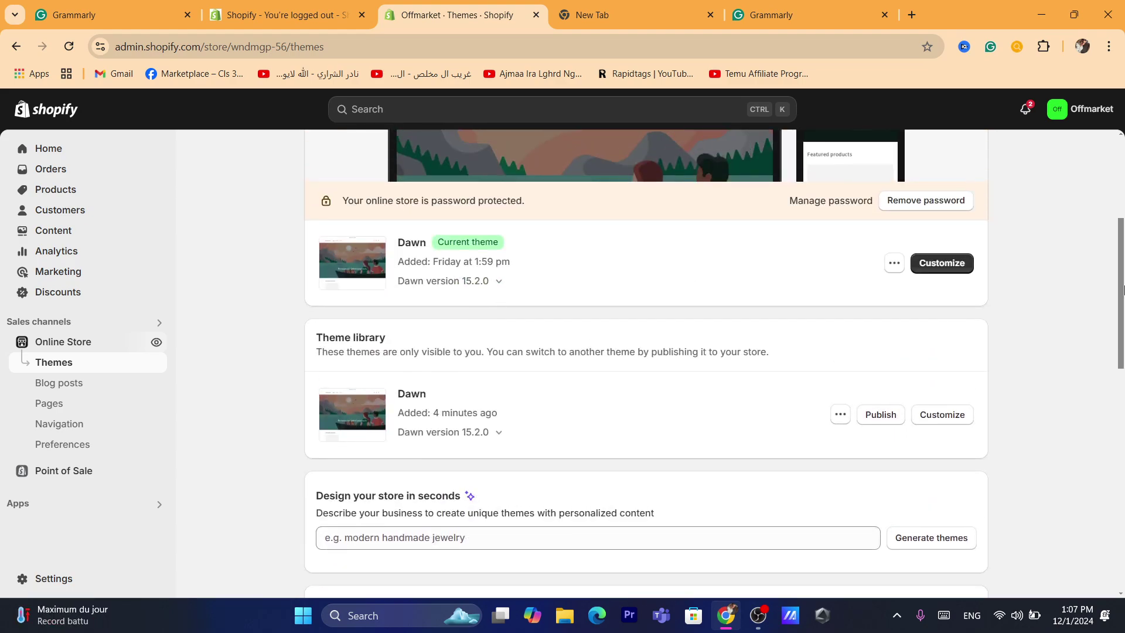
{"action": "scroll", "coordinate": [1123, 287], "scroll_direction": "down", "scroll_amount": 6}
{"action": "mouse_move", "coordinate": [419, 350]}
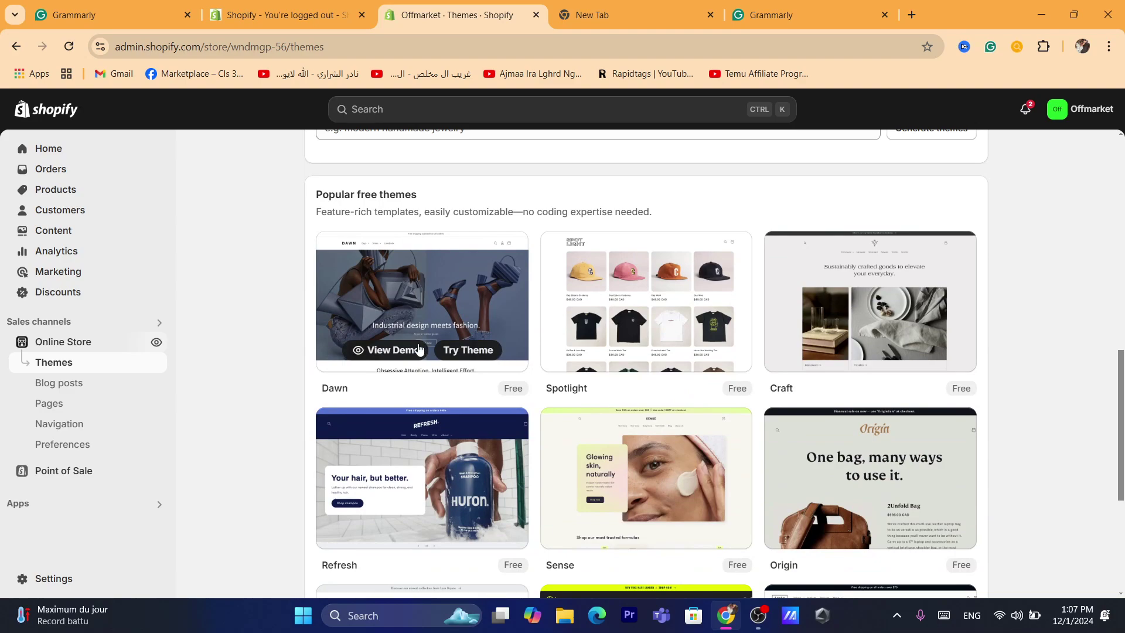
{"action": "left_click", "coordinate": [453, 351]}
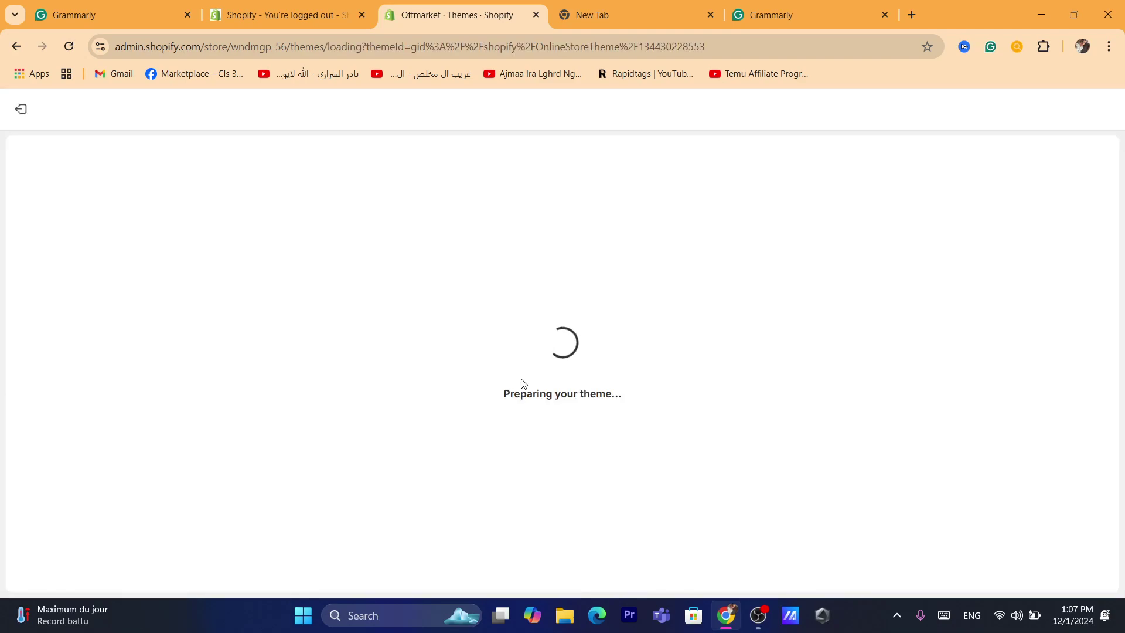
{"action": "left_click_drag", "start_coordinate": [502, 396], "coordinate": [616, 398]}
{"action": "left_click", "coordinate": [443, 42]}
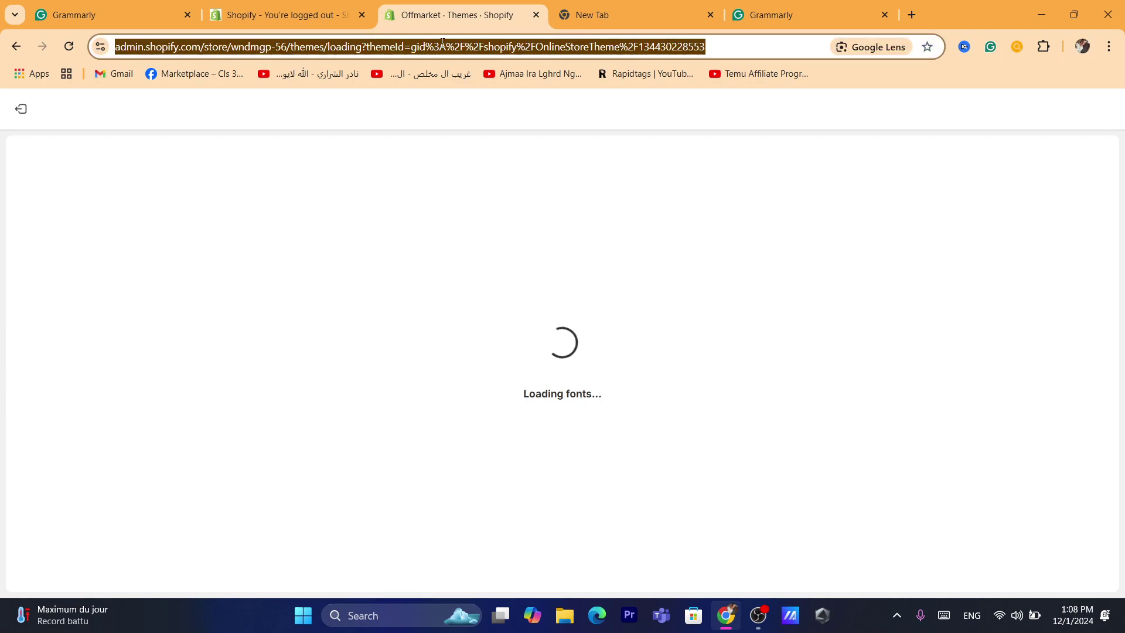
{"action": "double_click", "coordinate": [762, 51]}
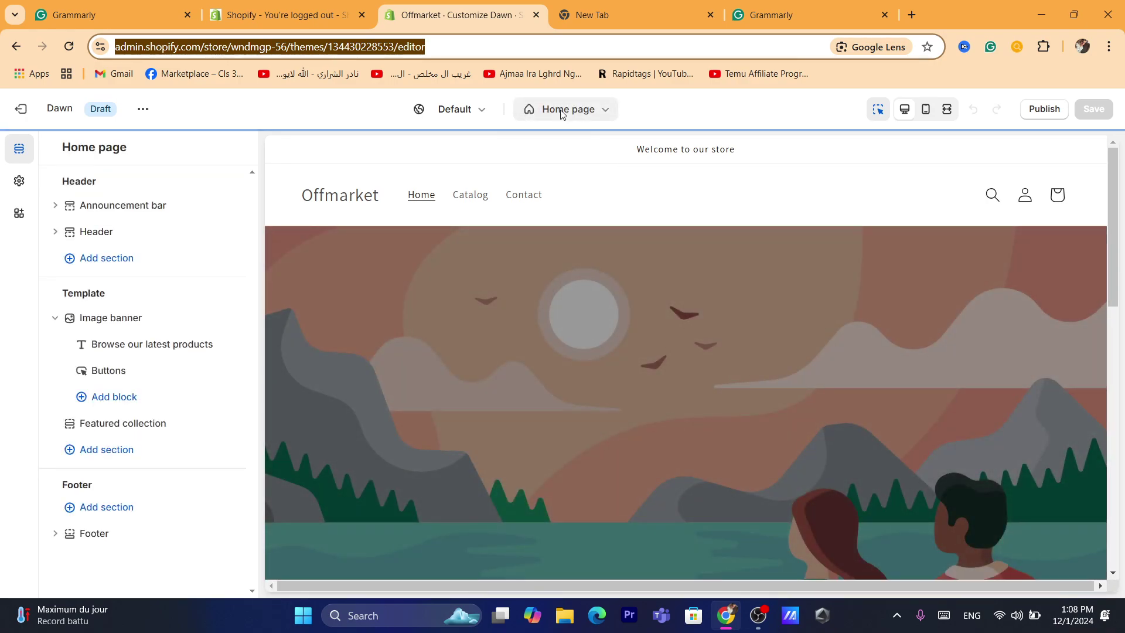
Preview the Default product template in the Dawn draft, check Product information for Add to cart
{"action": "left_click", "coordinate": [563, 114]}
{"action": "left_click", "coordinate": [563, 112]}
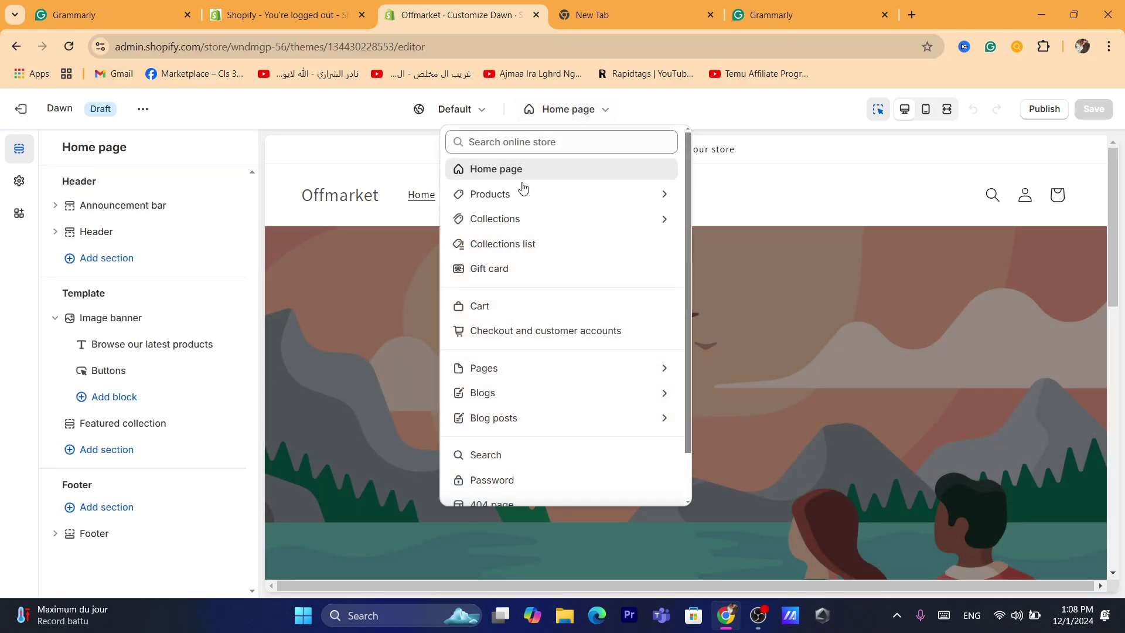
{"action": "left_click", "coordinate": [491, 193]}
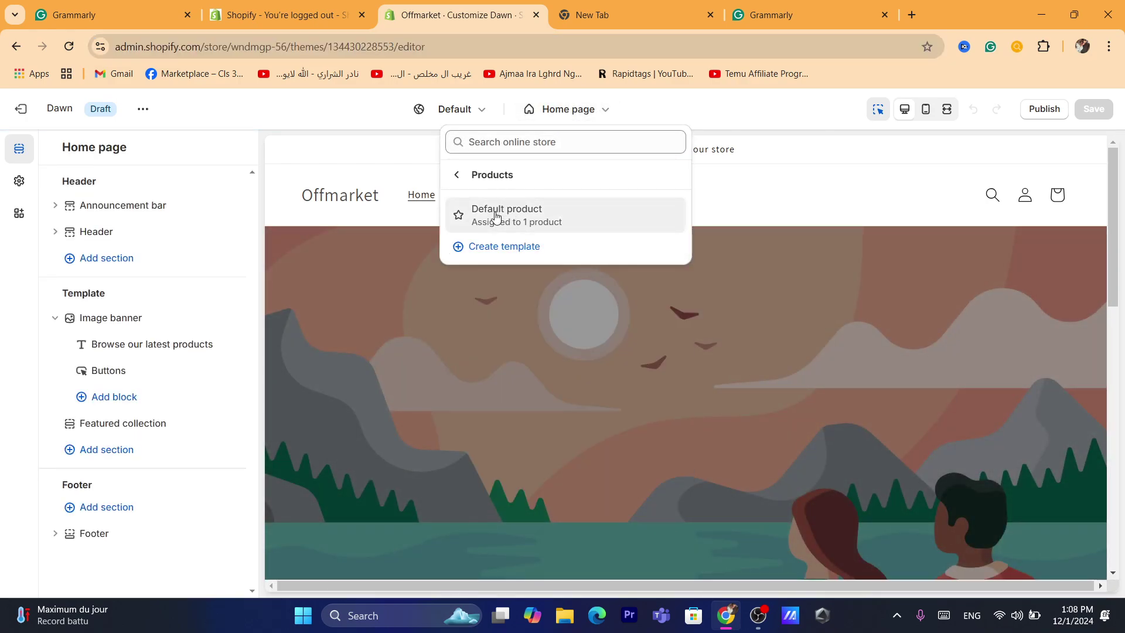
{"action": "left_click", "coordinate": [495, 216]}
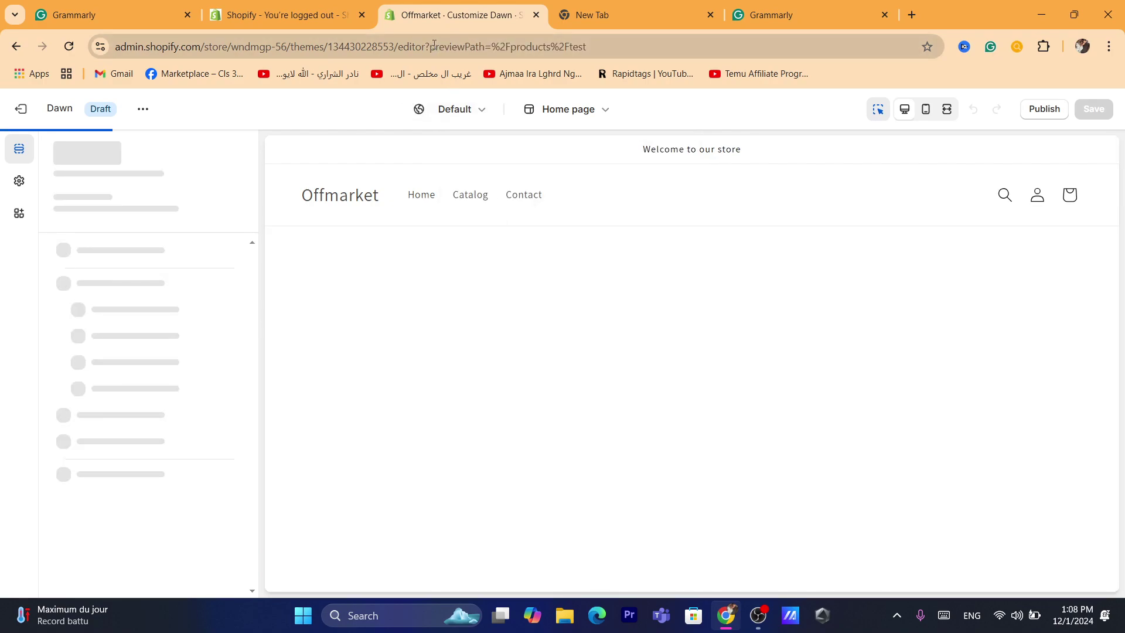
{"action": "key", "text": "ctrl+l"}
{"action": "type", "text": "e"}
{"action": "left_click", "coordinate": [417, 429]}
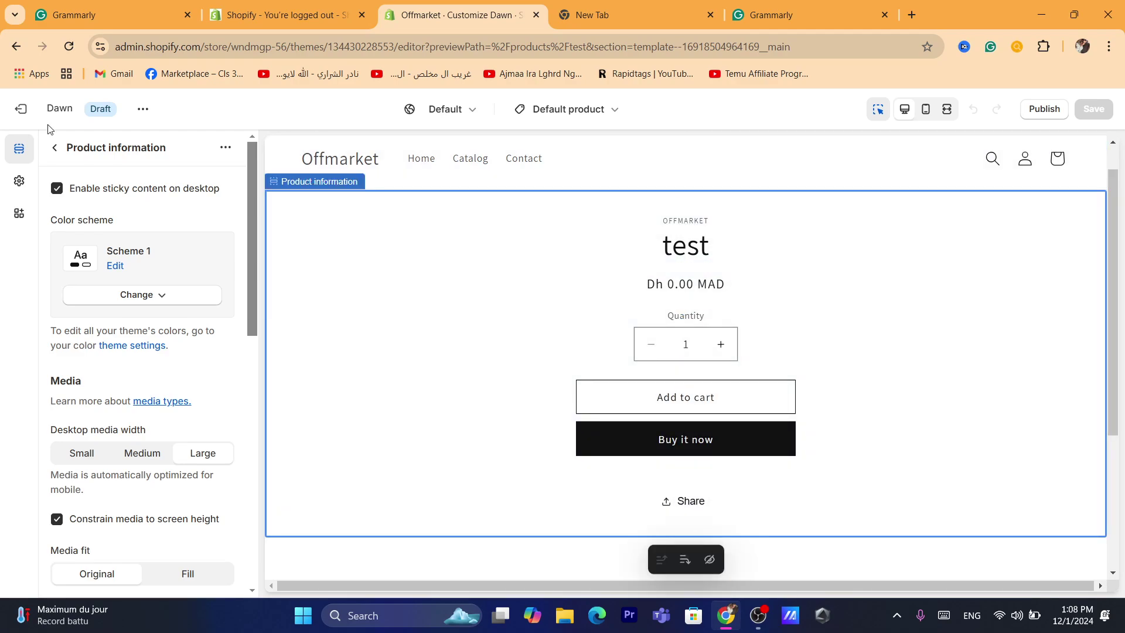
{"action": "left_click", "coordinate": [20, 109]}
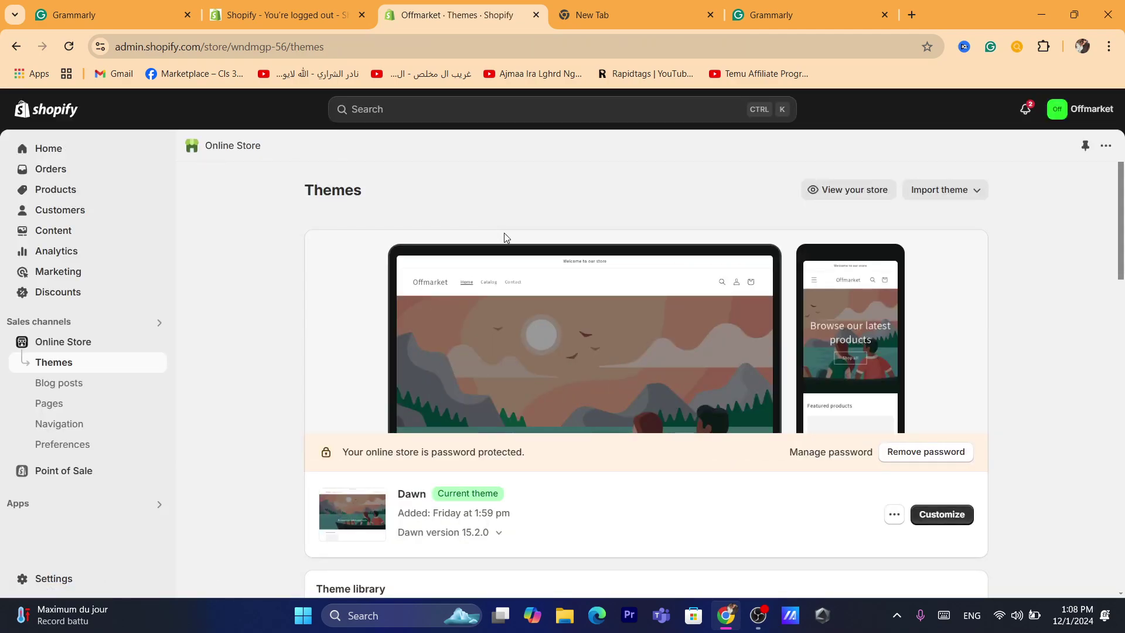
Search Google for 'contact shopify support' and open the Shopify support team result
{"action": "left_click", "coordinate": [589, 9]}
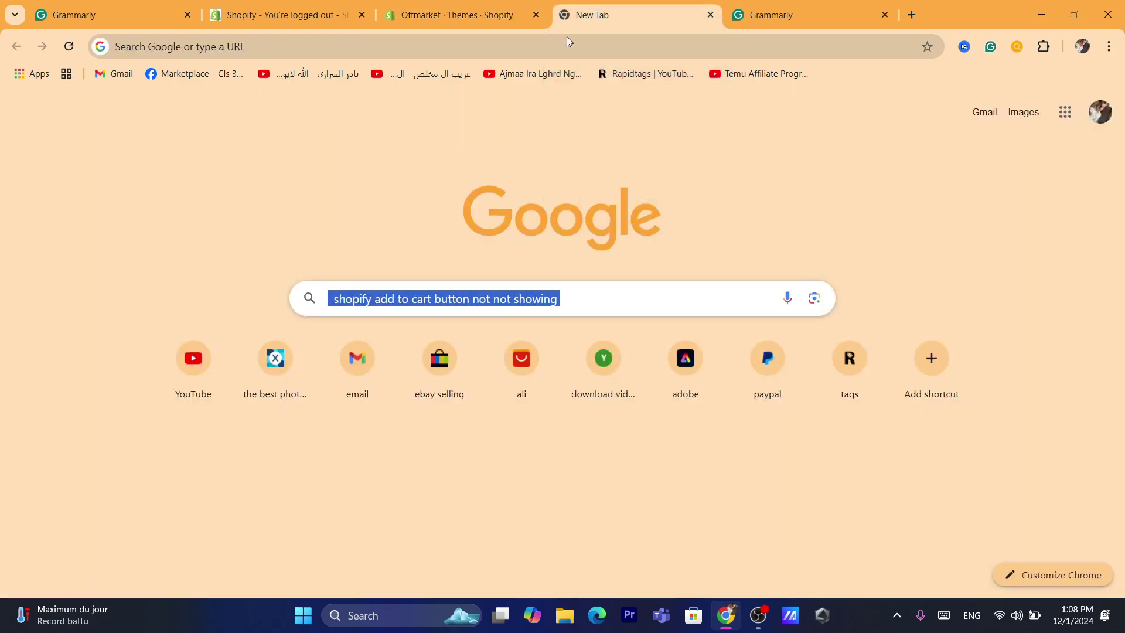
{"action": "left_click", "coordinate": [555, 50]}
{"action": "type", "text": "con"}
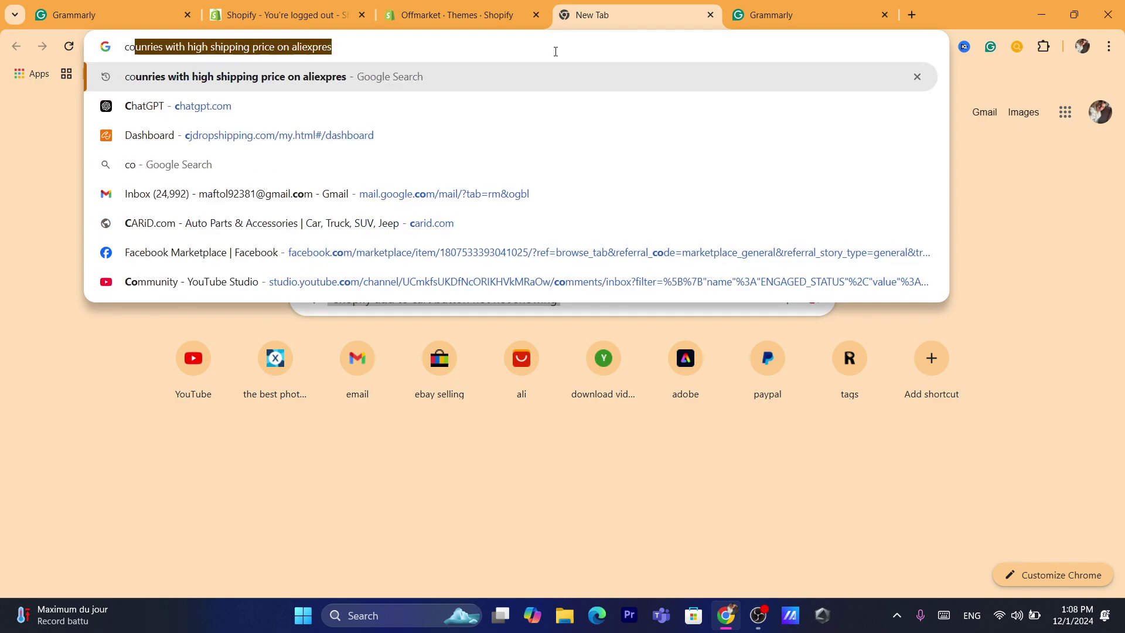
{"action": "left_click", "coordinate": [326, 105]}
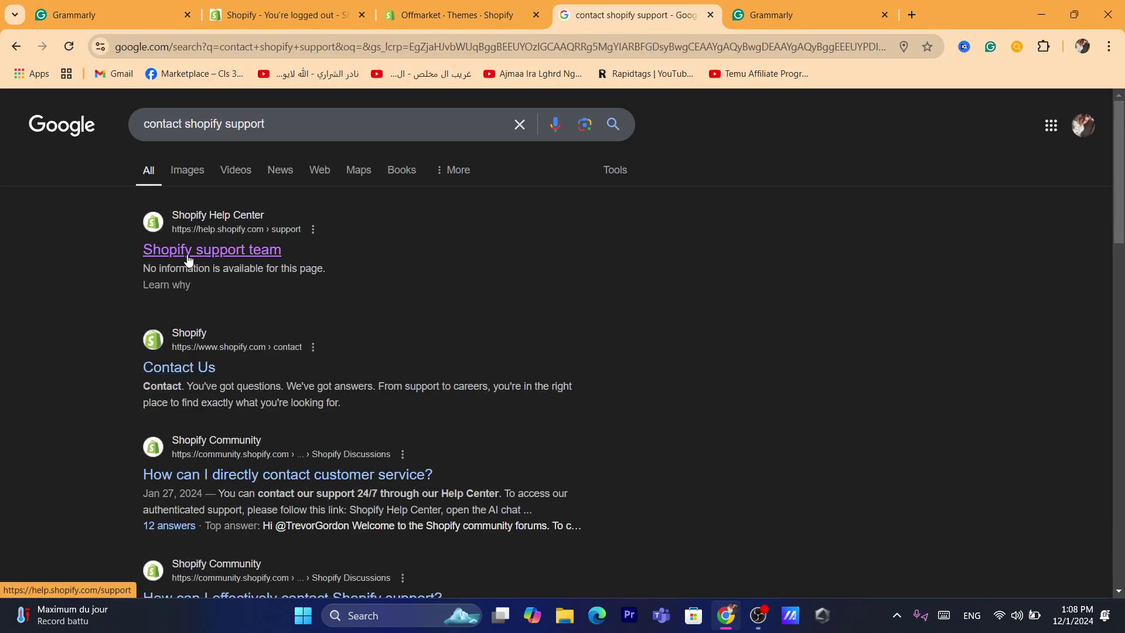
{"action": "left_click", "coordinate": [187, 252]}
{"action": "left_click", "coordinate": [625, 47]}
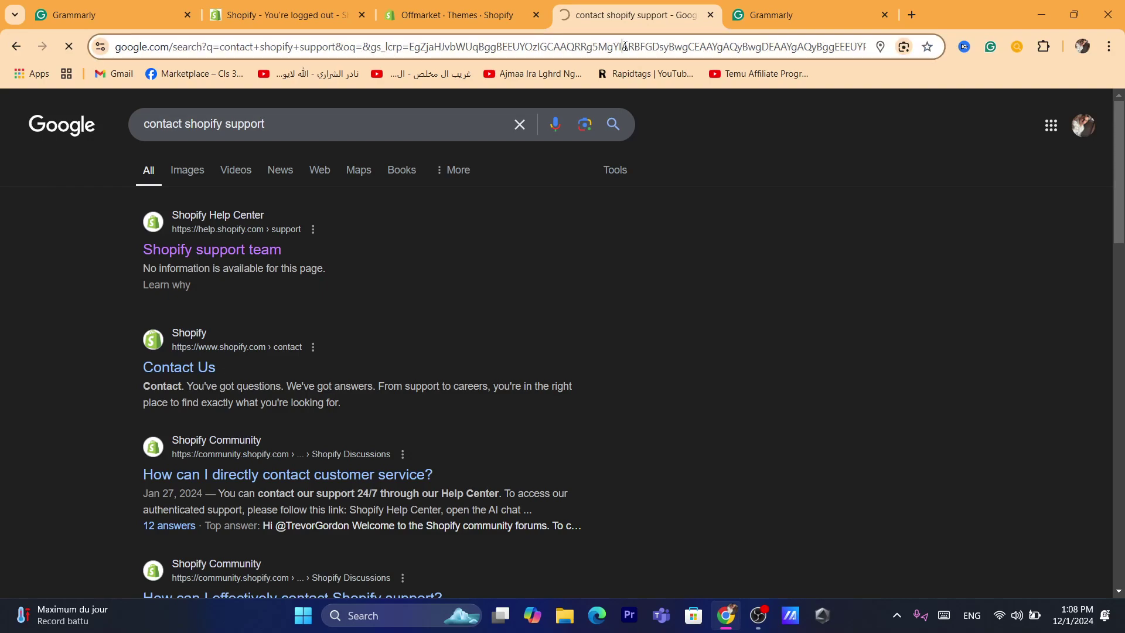
{"action": "key", "text": "ctrl+shift+Tab"}
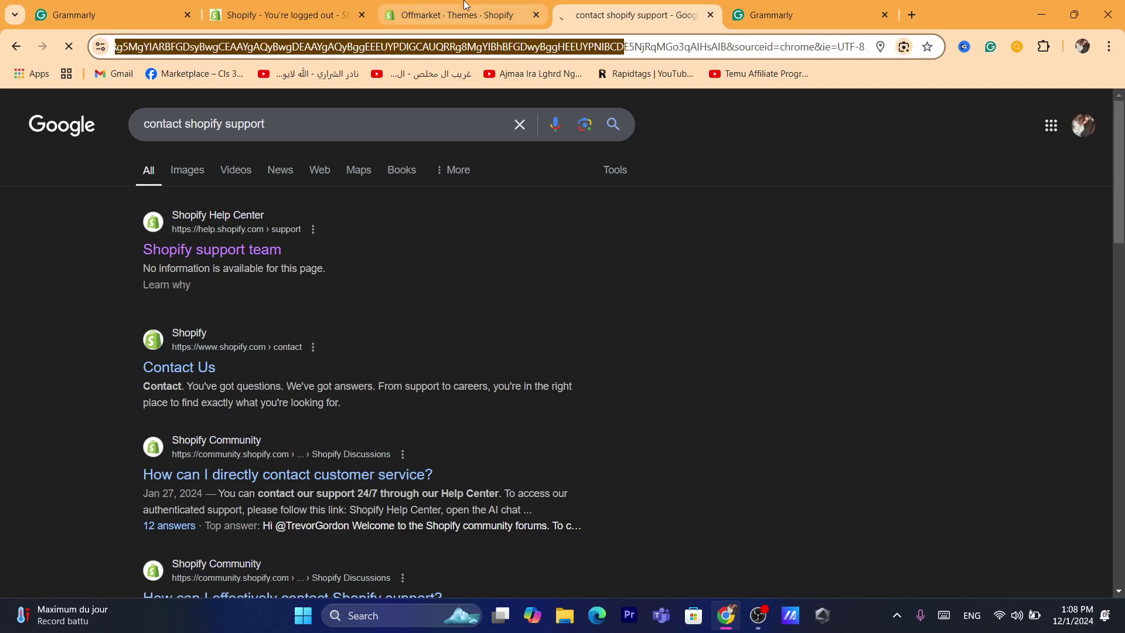
{"action": "left_click", "coordinate": [624, 48]}
Sign in to the Help Center as the store owner and start a question to the assistant
{"action": "key", "text": "ctrl+Tab"}
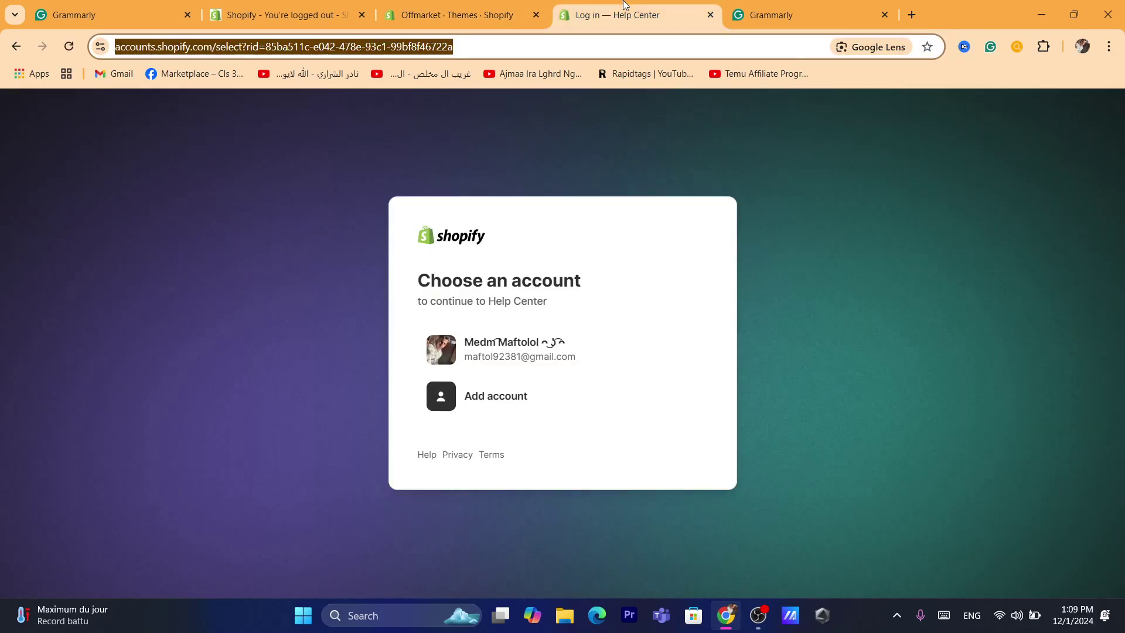
{"action": "left_click", "coordinate": [502, 359]}
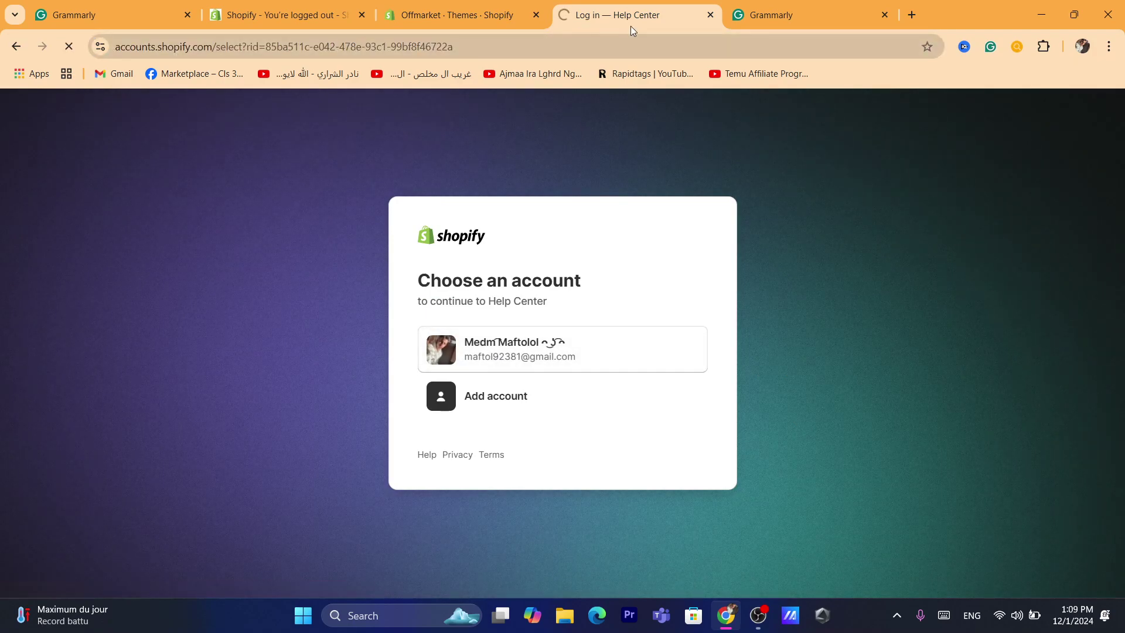
{"action": "left_click", "coordinate": [570, 56]}
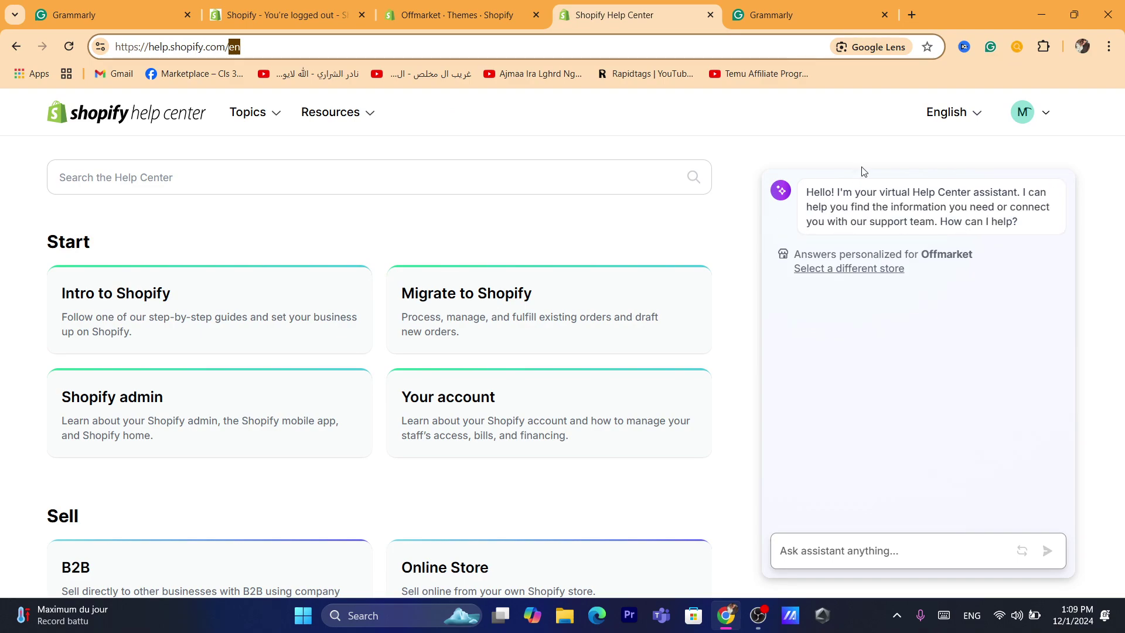
{"action": "left_click", "coordinate": [828, 547]}
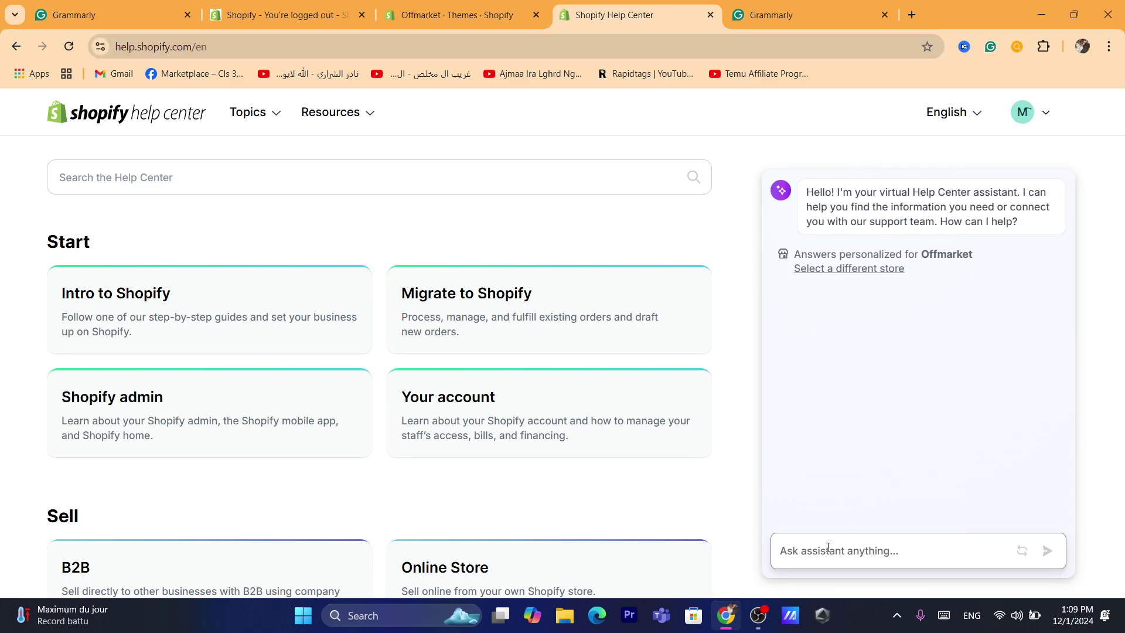